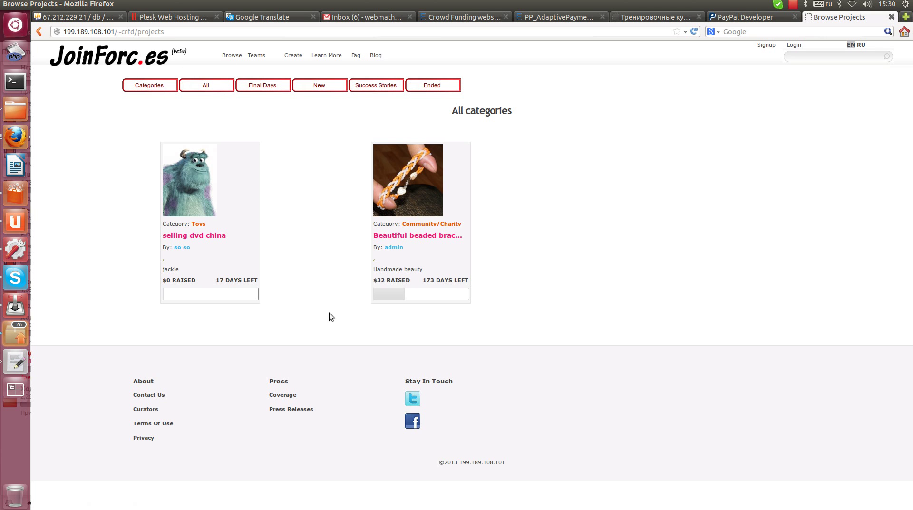
- Open the "Beautiful beaded bracelets" campaign from the project list and look over its project page
click(419, 182)
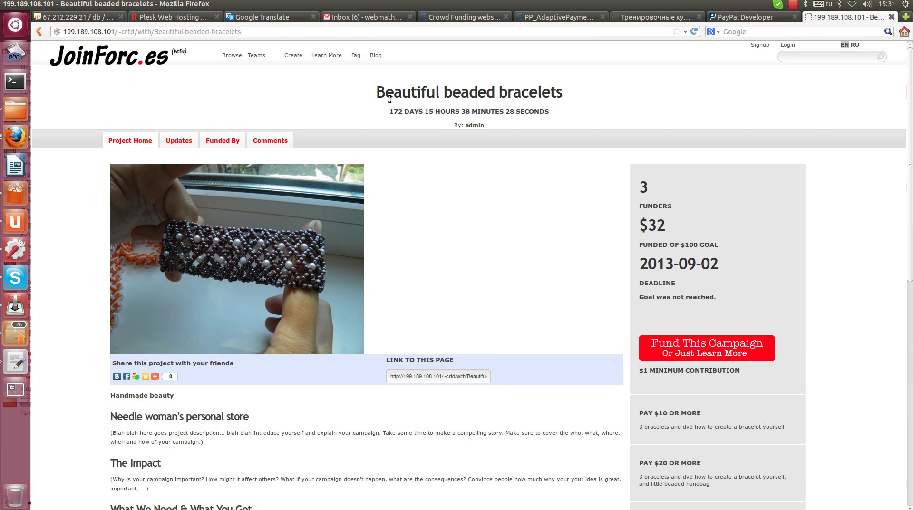
drag(376, 95, 587, 94)
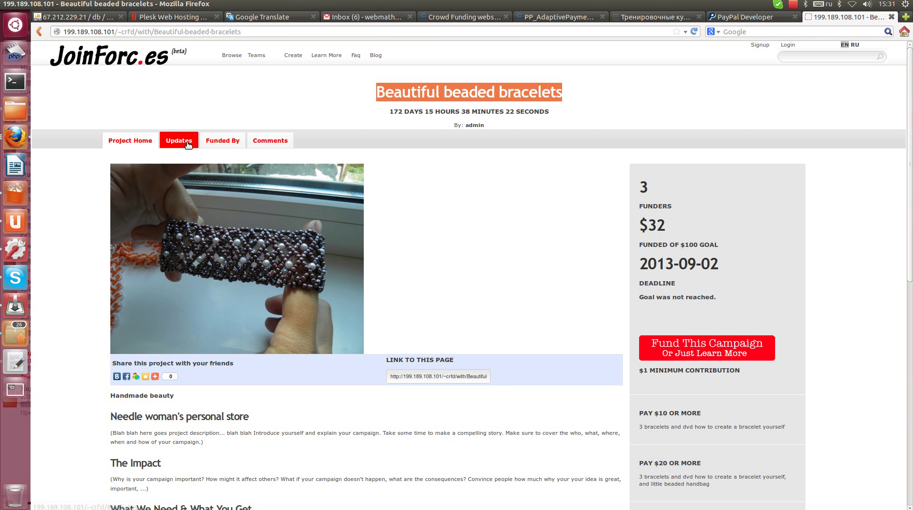
scroll(380, 309, down, 5)
scroll(352, 295, up, 5)
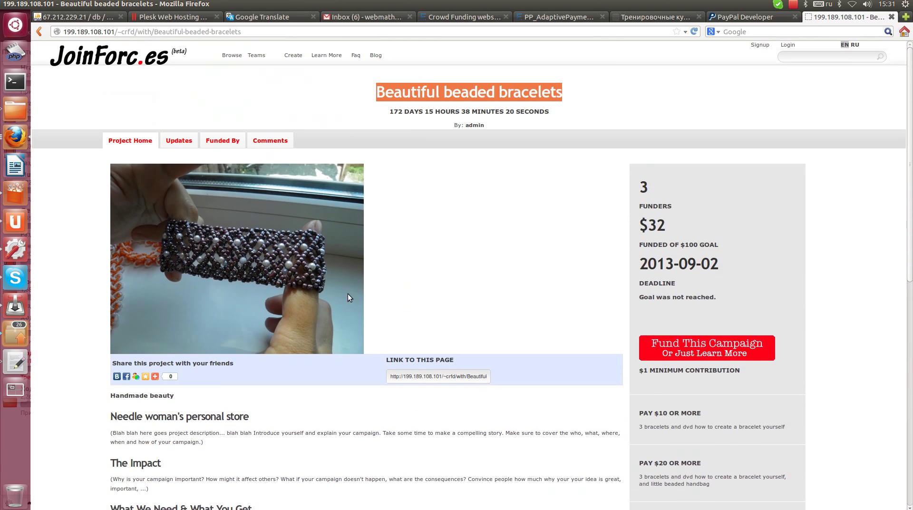
- Review the campaign's updates and its list of funders with their amounts, names and comments
click(179, 142)
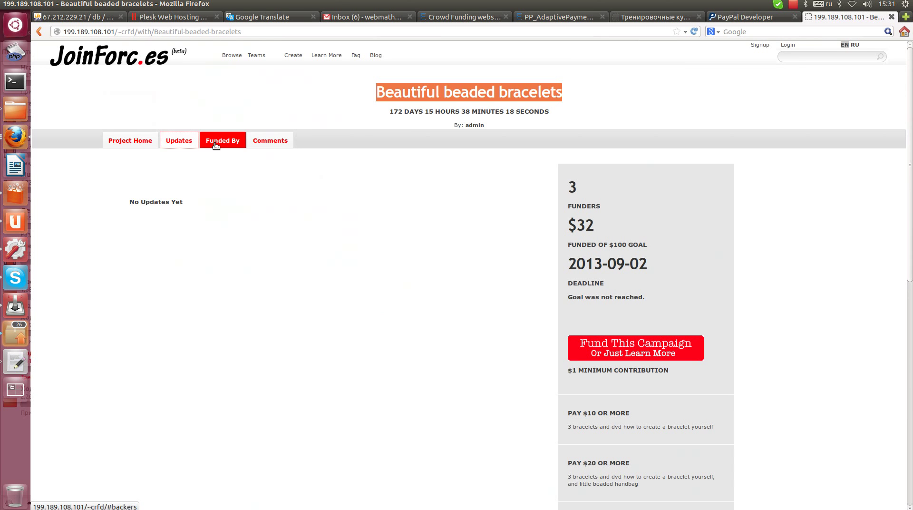
drag(171, 181, 177, 224)
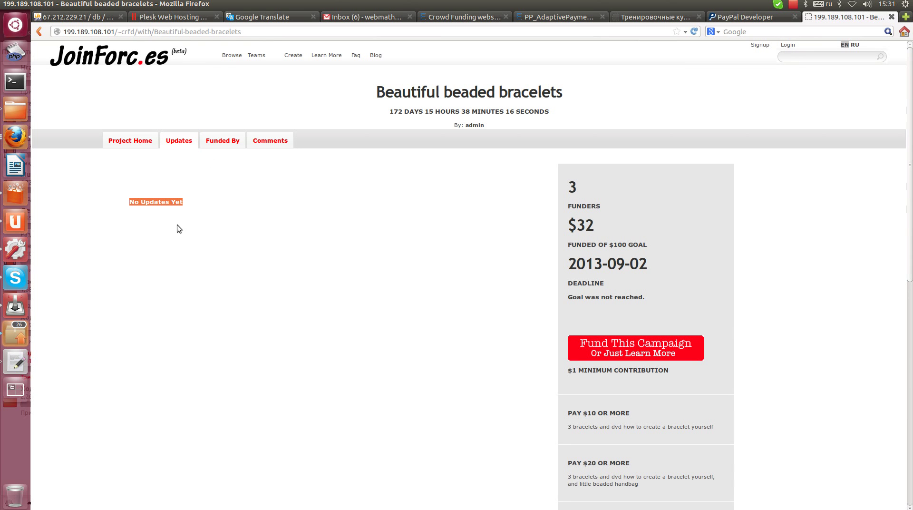
click(195, 179)
click(223, 140)
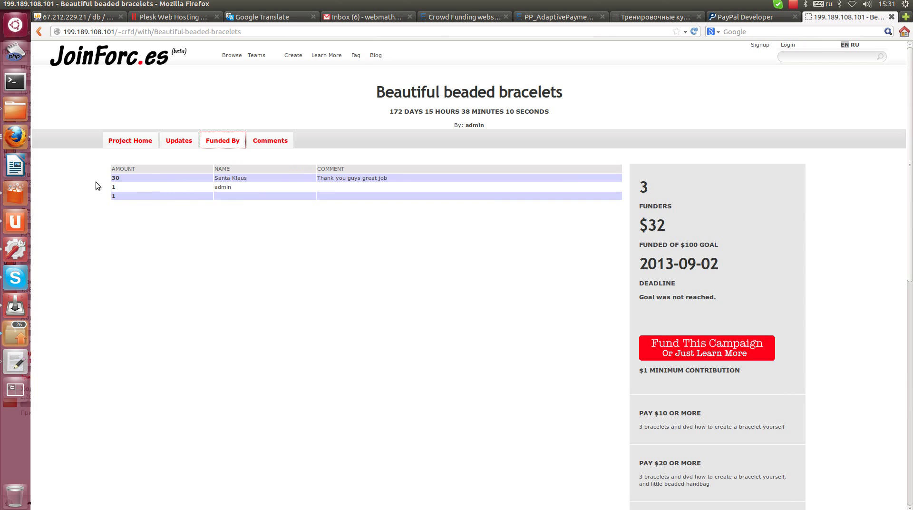
drag(106, 179, 118, 199)
click(119, 199)
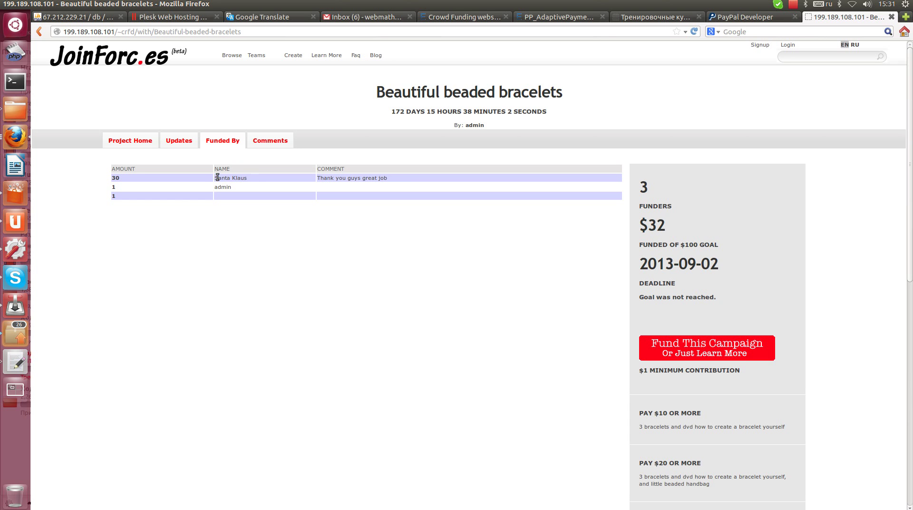
drag(218, 178, 259, 187)
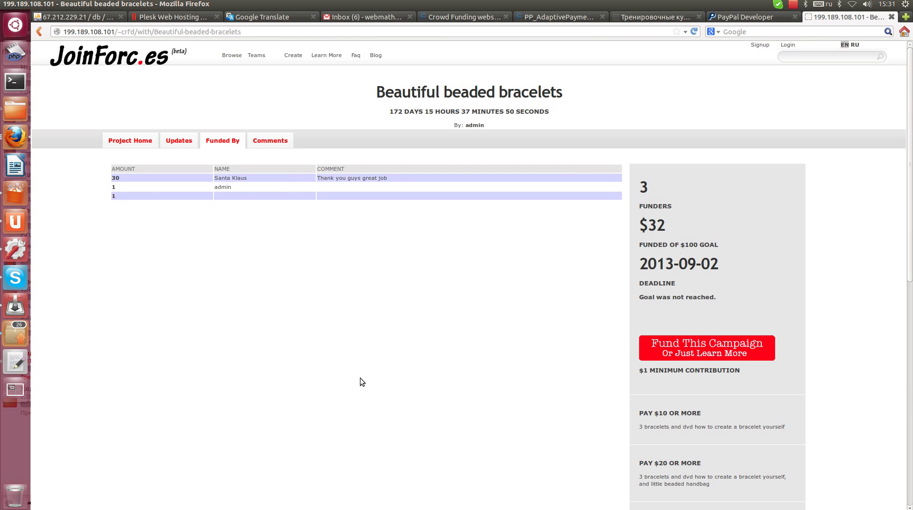
- Return to the project home and start a pledge with the "Pay $20 or more" reward
click(116, 141)
scroll(467, 372, down, 3)
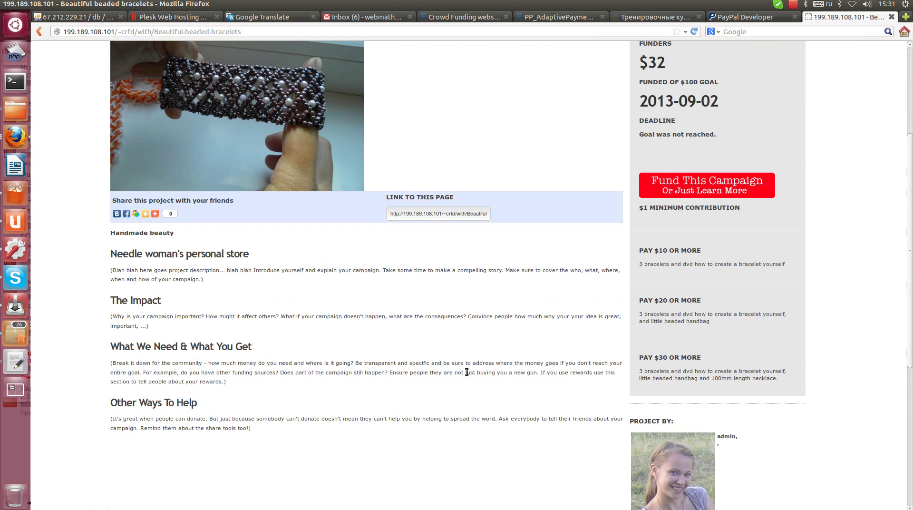
scroll(452, 377, up, 2)
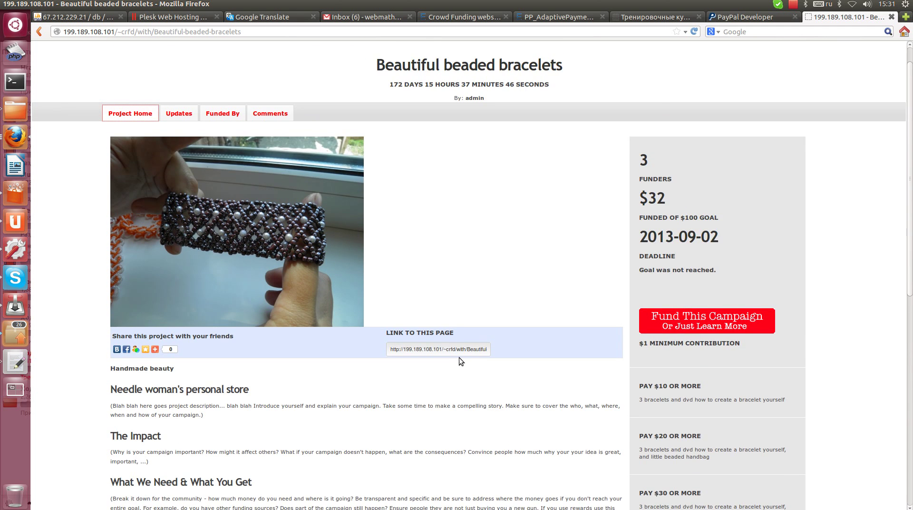
scroll(458, 357, down, 2)
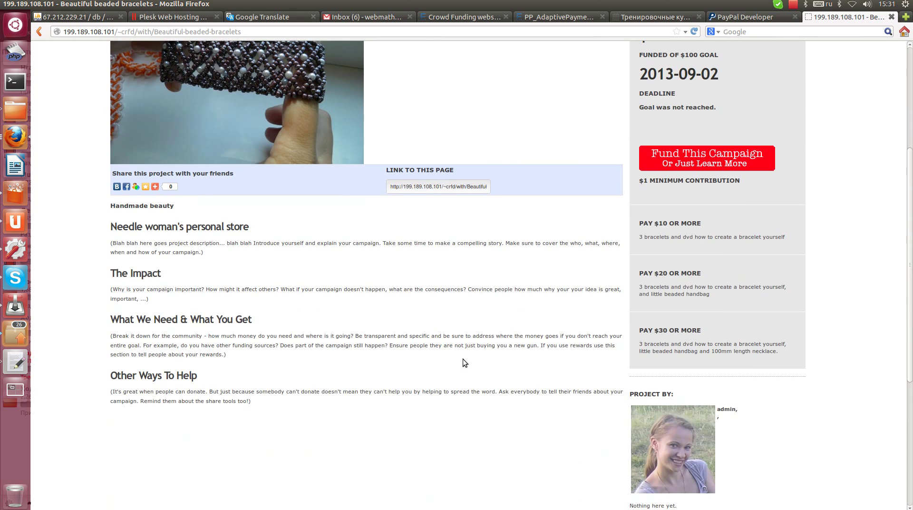
click(691, 286)
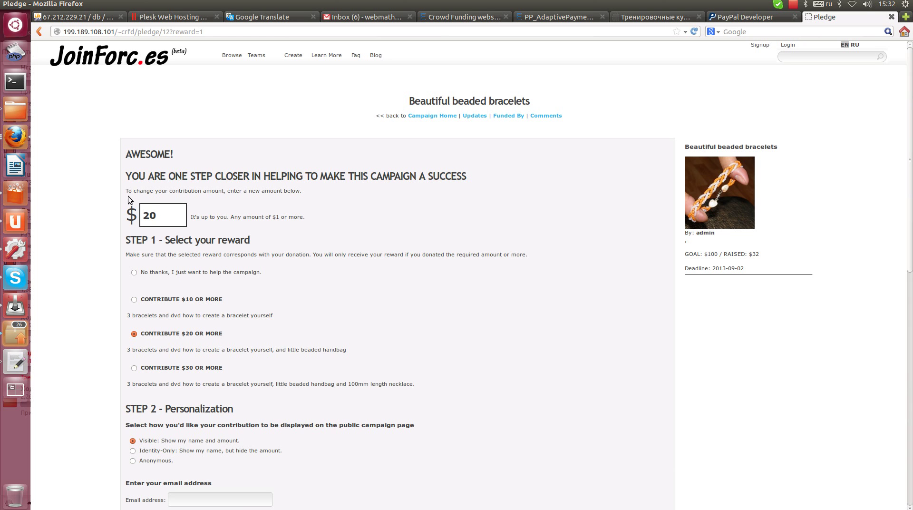
- Examine the pledge form's contribution amount, selected reward and personalization options
drag(162, 215, 122, 217)
scroll(410, 293, down, 5)
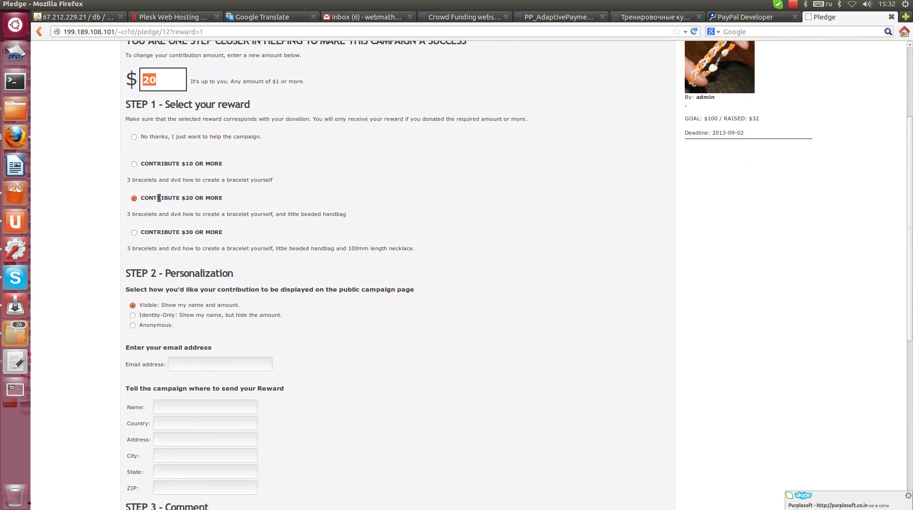
drag(157, 200, 243, 203)
click(243, 202)
drag(149, 197, 246, 198)
click(246, 198)
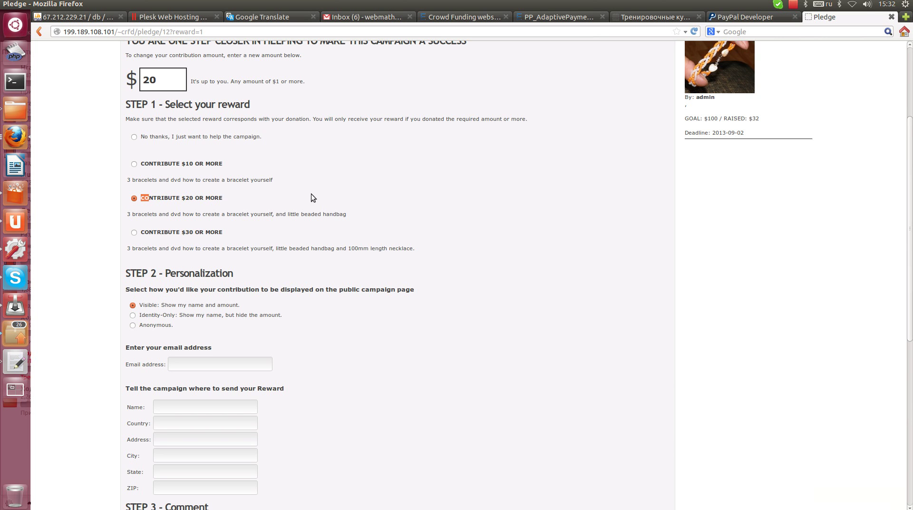
scroll(311, 194, down, 1)
drag(137, 245, 235, 242)
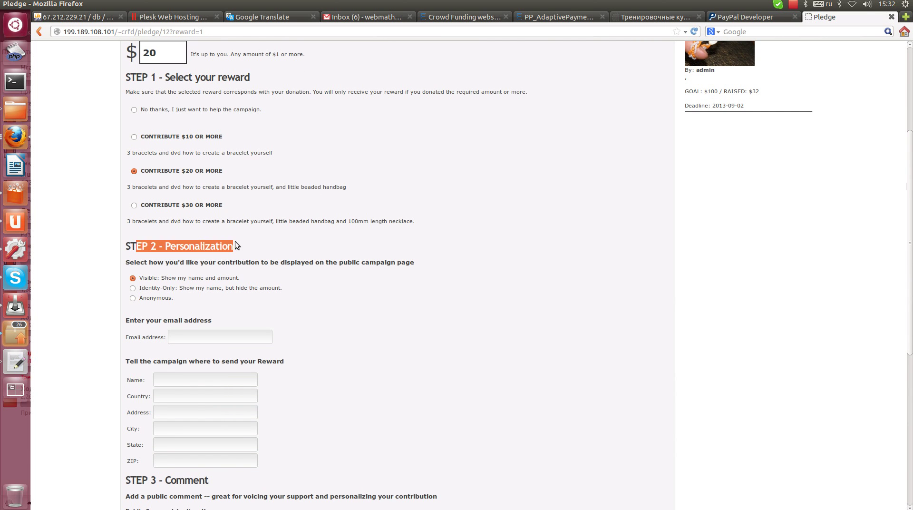
click(235, 243)
scroll(300, 236, down, 2)
drag(164, 224, 243, 226)
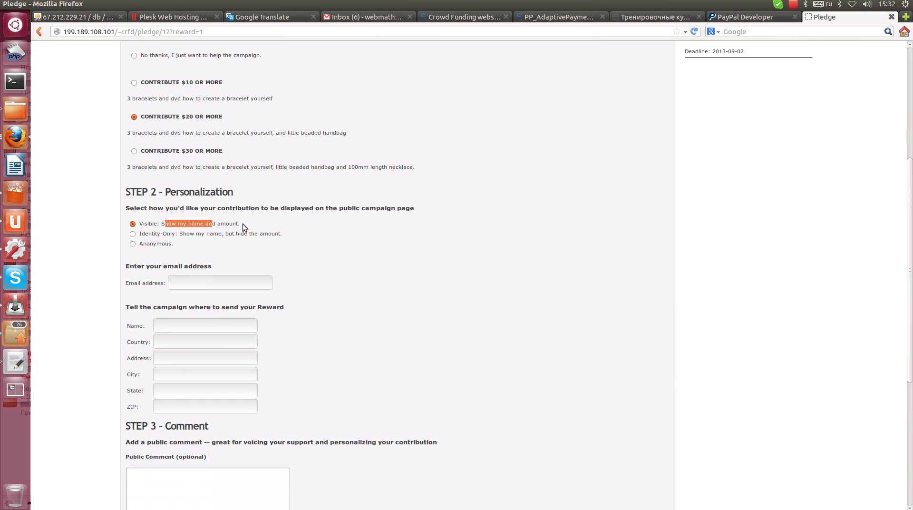
scroll(279, 223, down, 2)
- Fill in the contributor's e-mail address on the pledge form
click(191, 228)
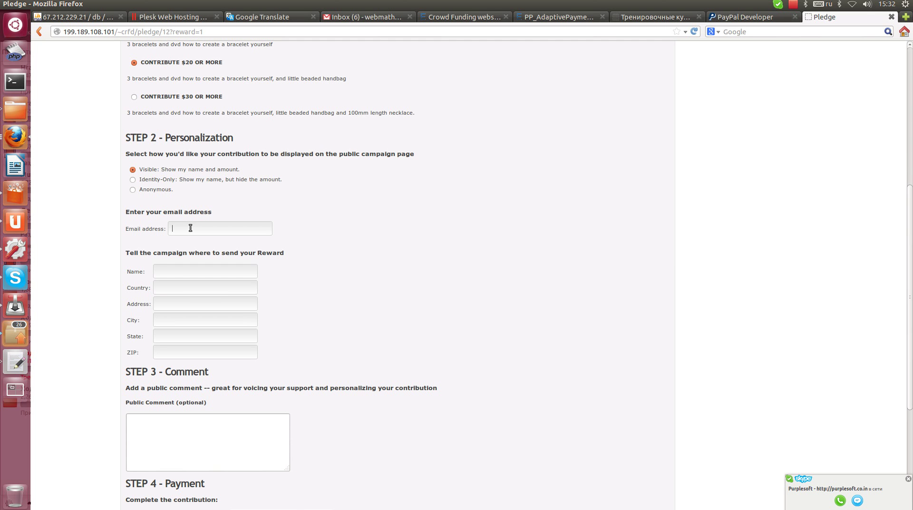
text(33333)
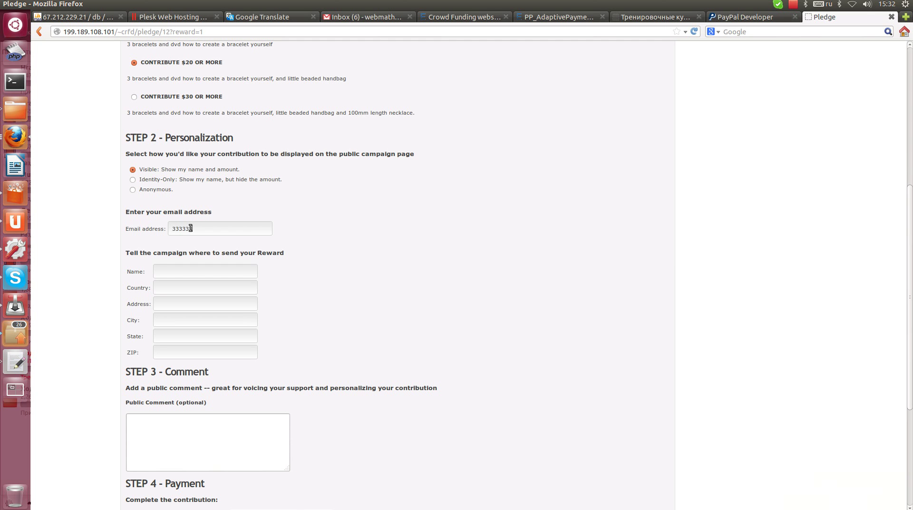
text("")
key(BackSpace)
key(BackSpace)
key(alt+shift)
text(@gmail.com)
- Enter the recipient's name, country and street address in the reward delivery details
click(244, 276)
text(Anna)
click(241, 291)
text(Russia)
click(240, 299)
click(242, 304)
text(Len)
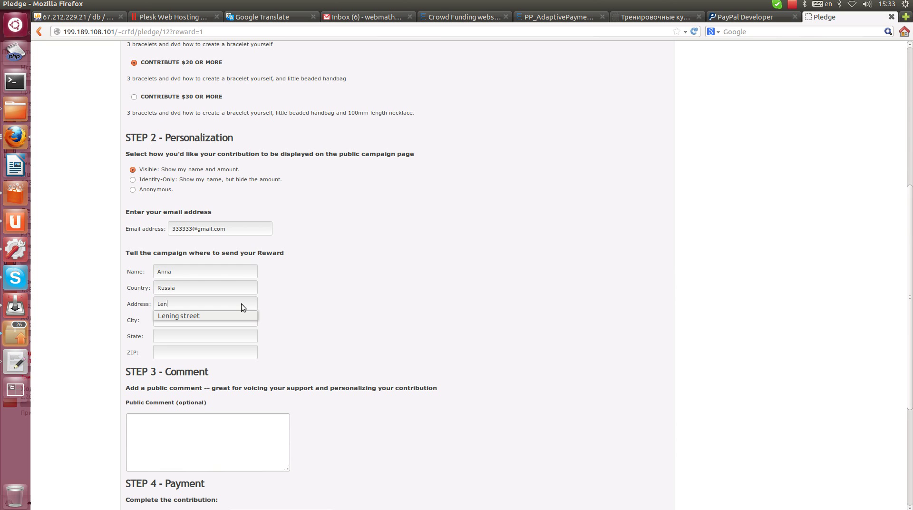
text(st)
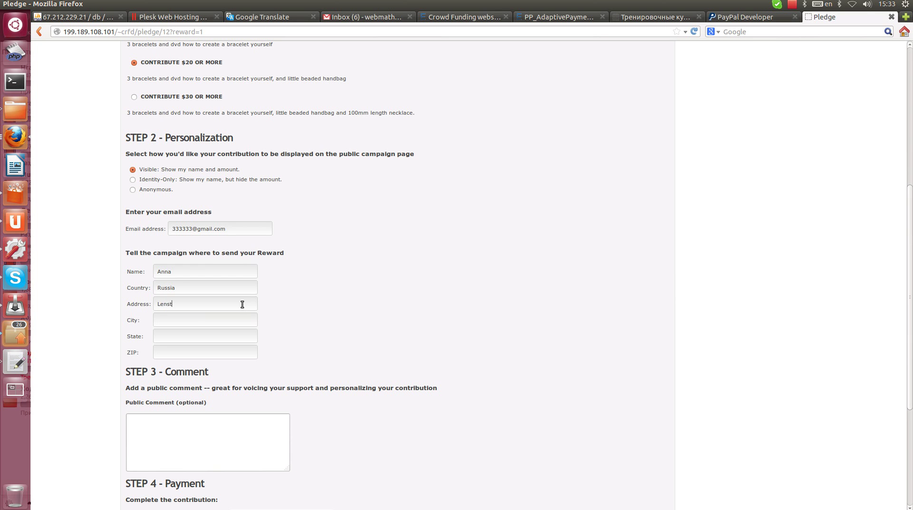
text(ing sttree)
- Complete the reward delivery details with the recipient's city, state and ZIP code
text(Mos)
key(Down)
key(Return)
text(Mos)
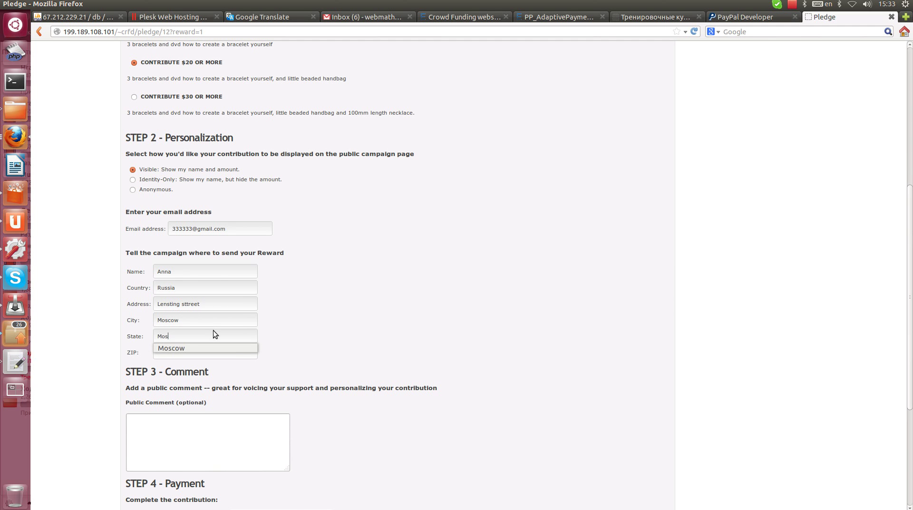
key(Down)
key(Return)
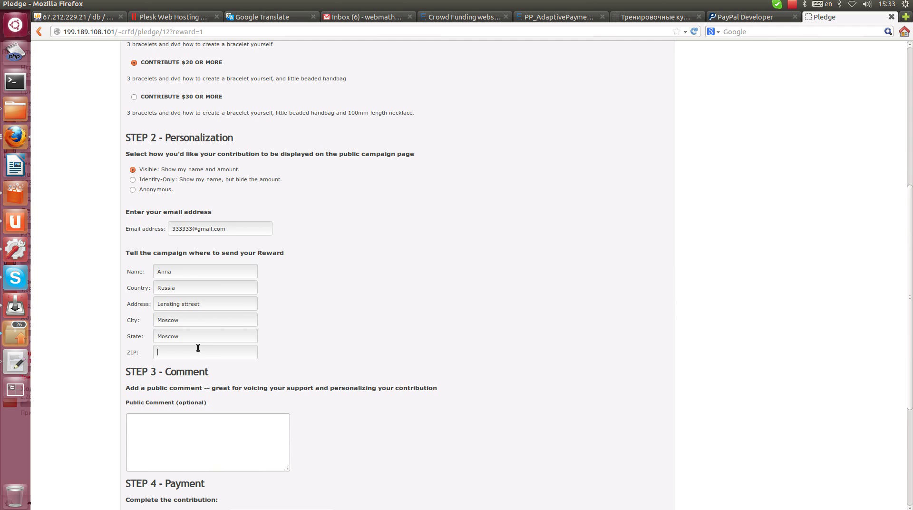
text(34534534)
- Add the public comment "Hello, is it me you looking for" to the contribution
scroll(278, 353, down, 1)
click(203, 408)
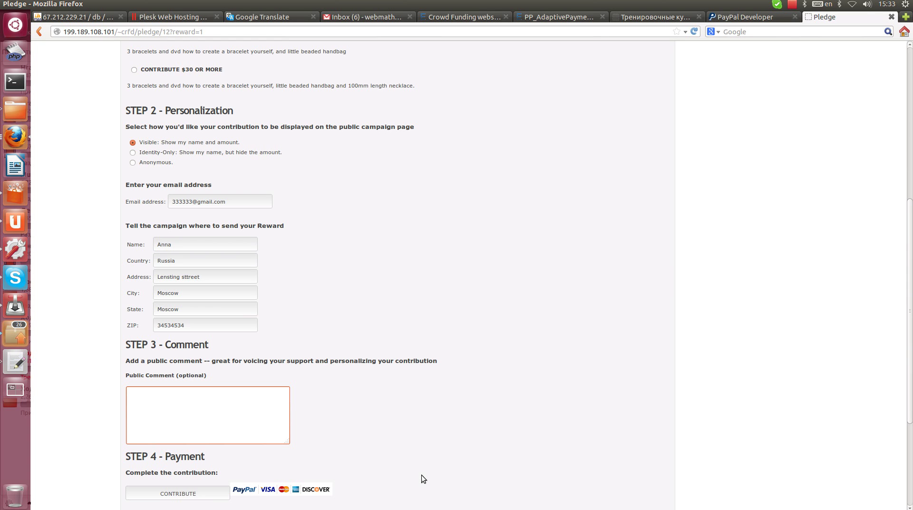
text(Hello, is it me you looking for)
- Submit the contribution and approve the reviewed information to proceed to payment
scroll(525, 470, down, 3)
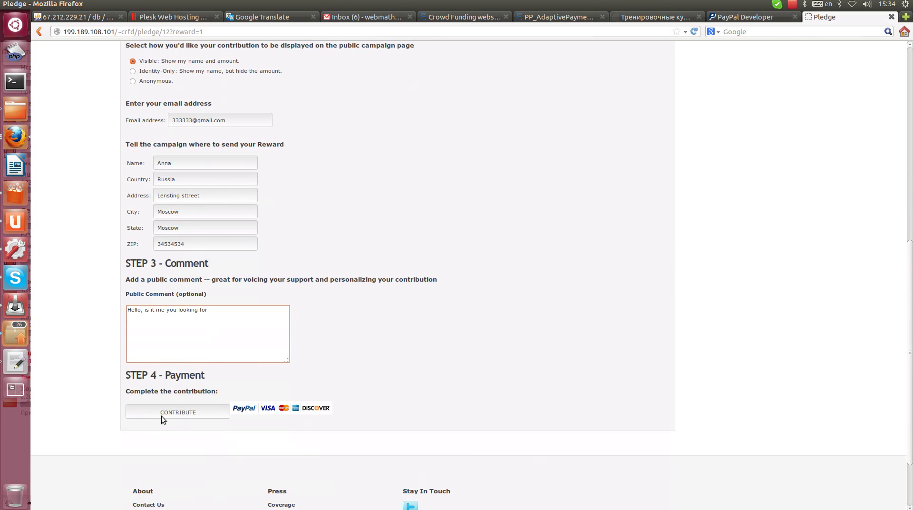
click(180, 416)
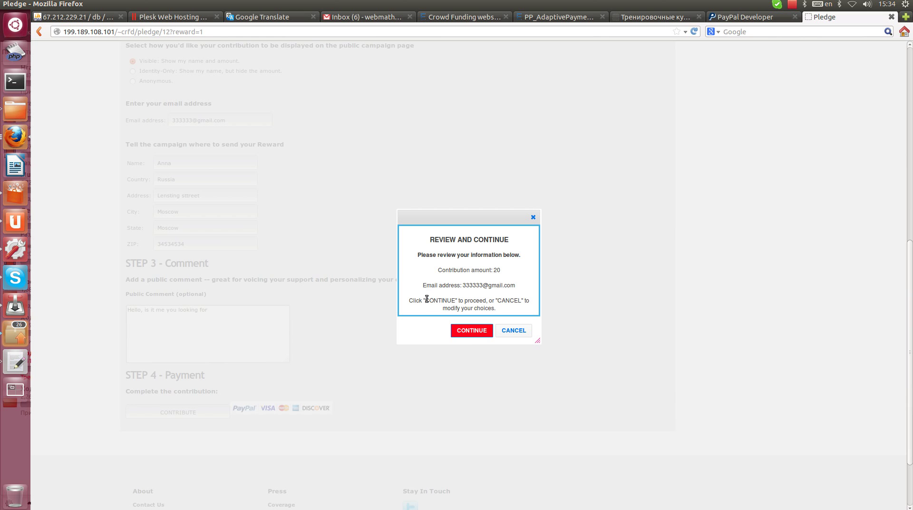
click(458, 332)
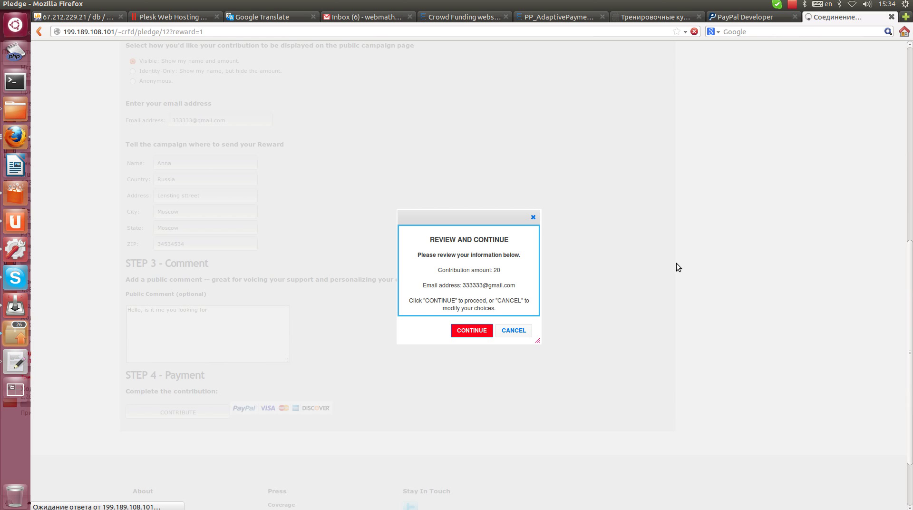
- Check which account is signed in on the PayPal Developer site and return to the sandbox payment page
click(758, 16)
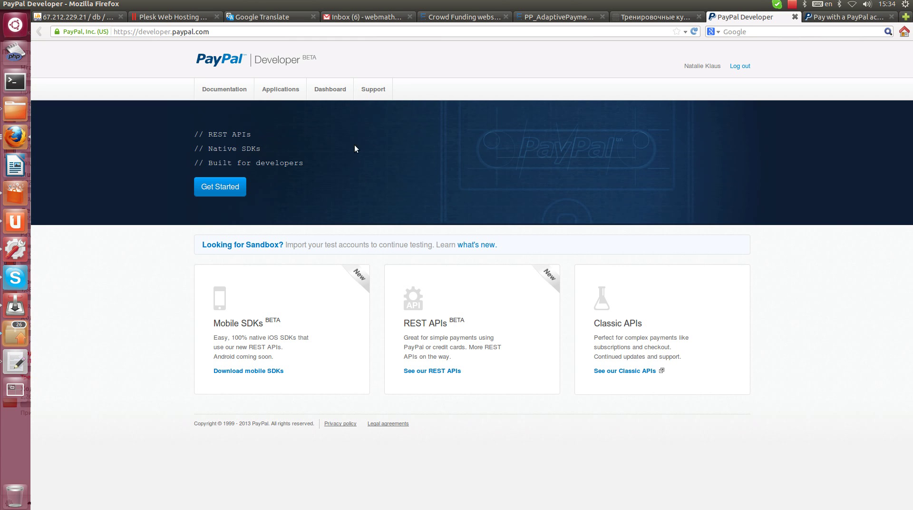
triple_click(686, 66)
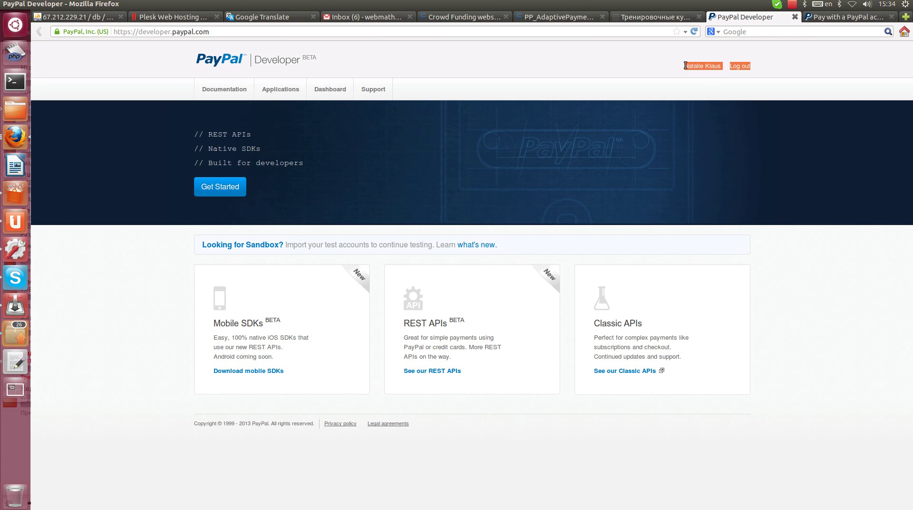
click(870, 17)
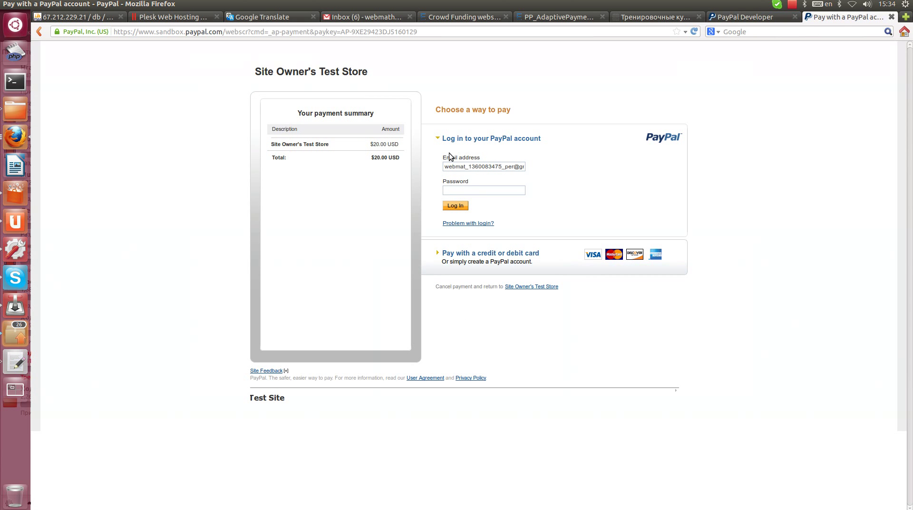
- Look up the backer's test login e-mail for the PayPal payment in the gedit credentials note on another workspace
double_click(461, 166)
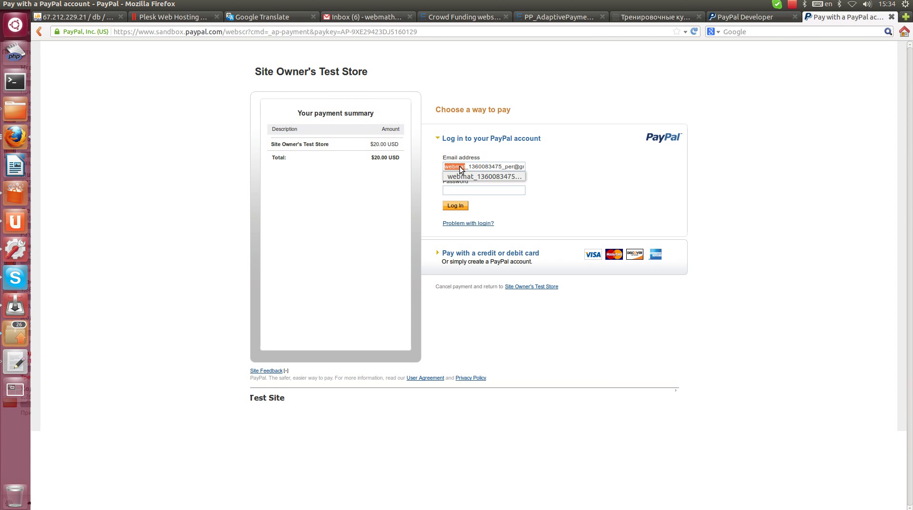
key(ctrl+alt+Down)
key(ctrl+alt+Up)
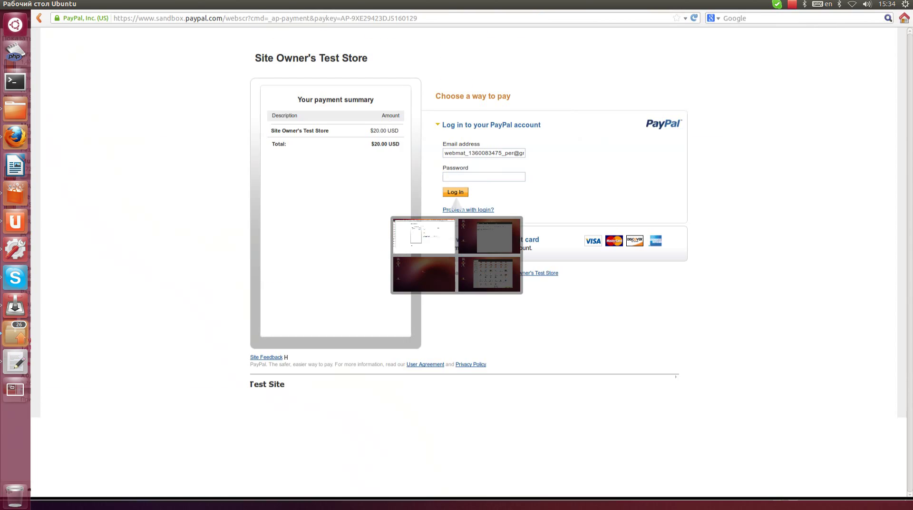
key(ctrl+alt+Right)
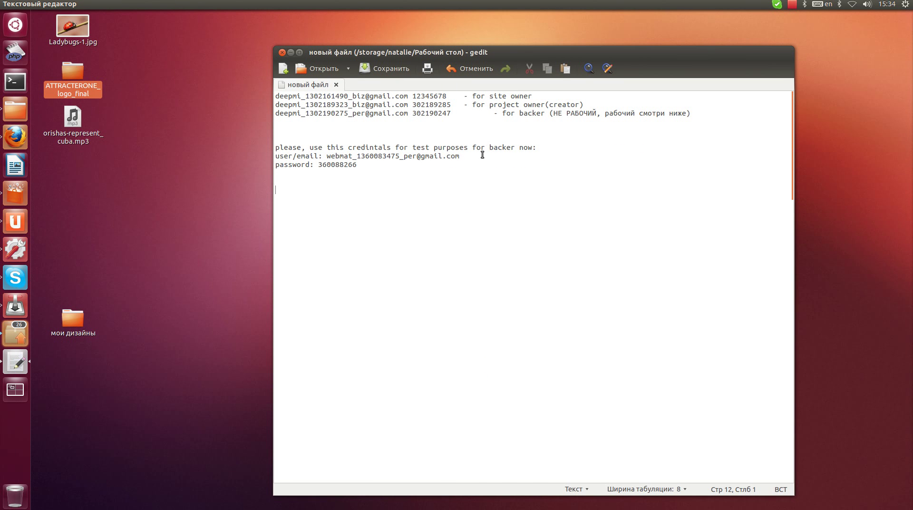
drag(460, 157, 326, 157)
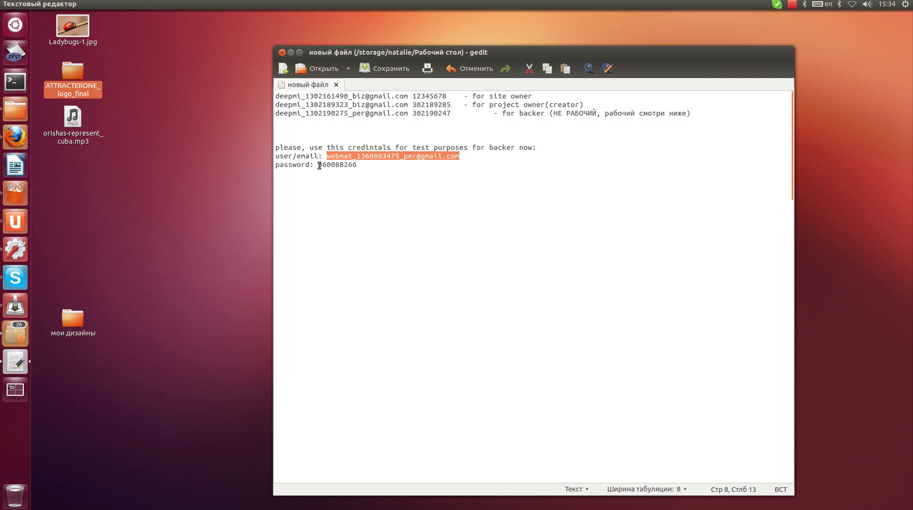
- Put the backer's e-mail on its own line below the user/email label, separated by a blank line
click(323, 157)
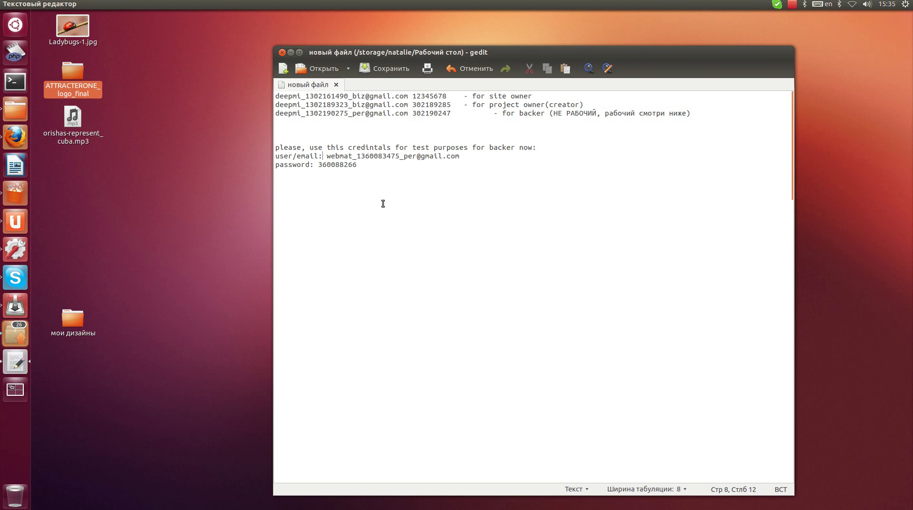
key(Delete)
key(Return)
key(Return)
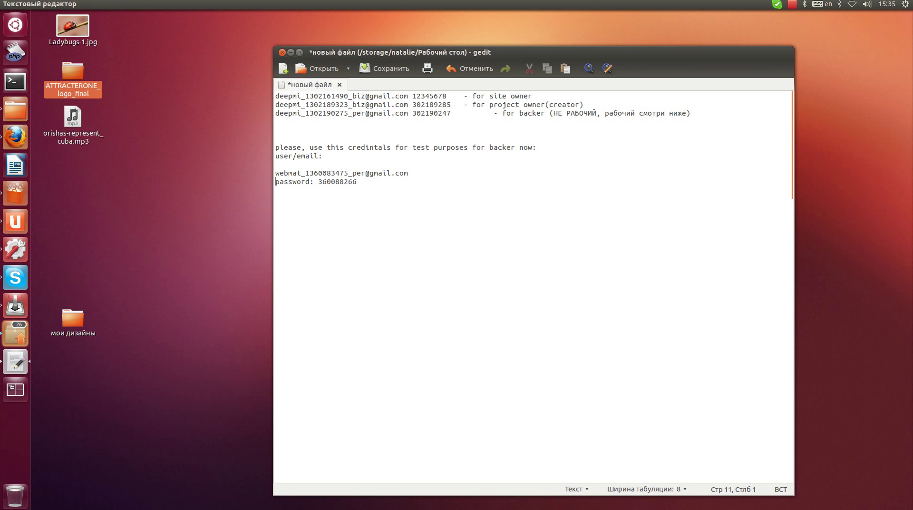
- Copy the backer's test password from the gedit note and enter it in the password field of the PayPal sandbox login in Firefox
click(357, 182)
key(ctrl+shift+Left)
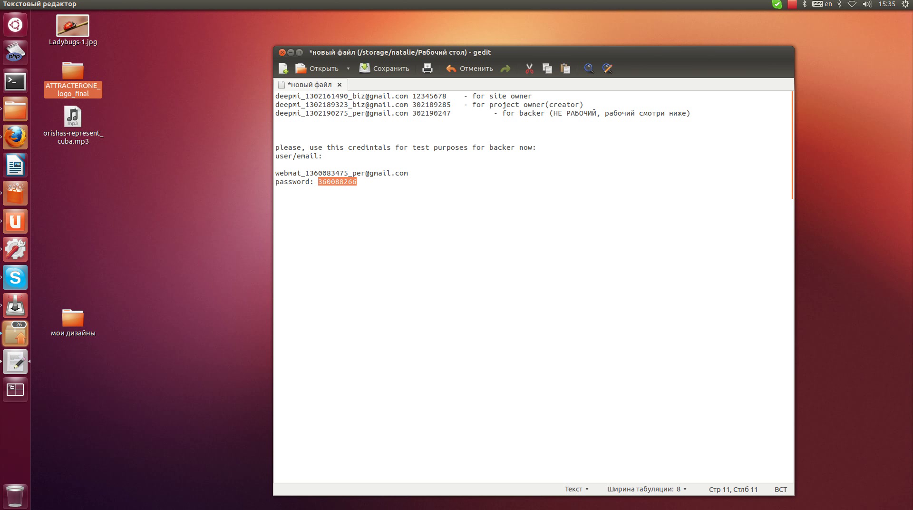
drag(426, 175, 270, 176)
drag(363, 184, 318, 183)
key(alt+Tab)
click(495, 190)
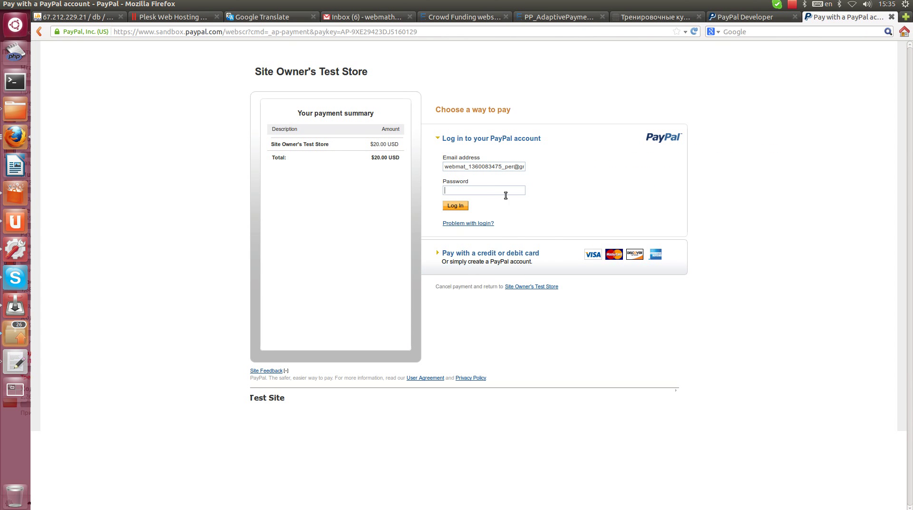
key(ctrl+v)
- Log in to the PayPal sandbox and pay the $20.00 USD to Site Owner's Test Store from the PayPal balance
triple_click(366, 71)
click(367, 71)
triple_click(367, 73)
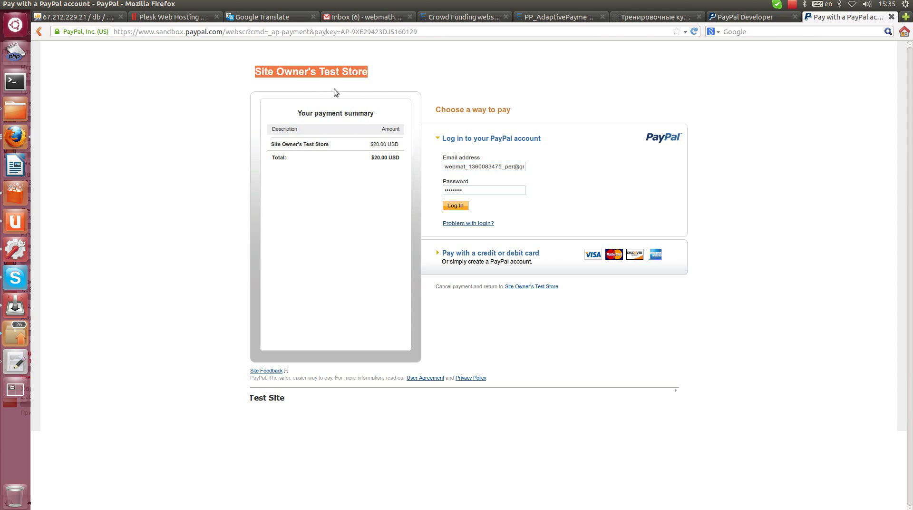
click(457, 205)
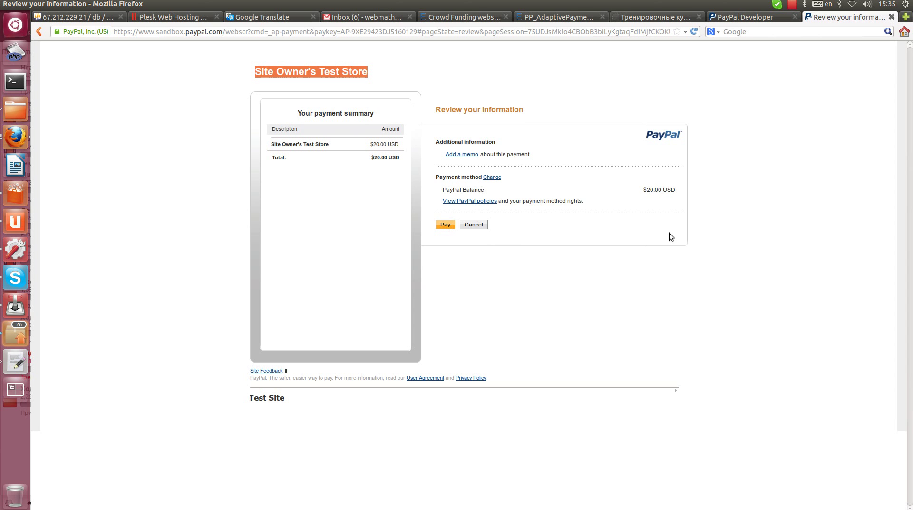
click(445, 224)
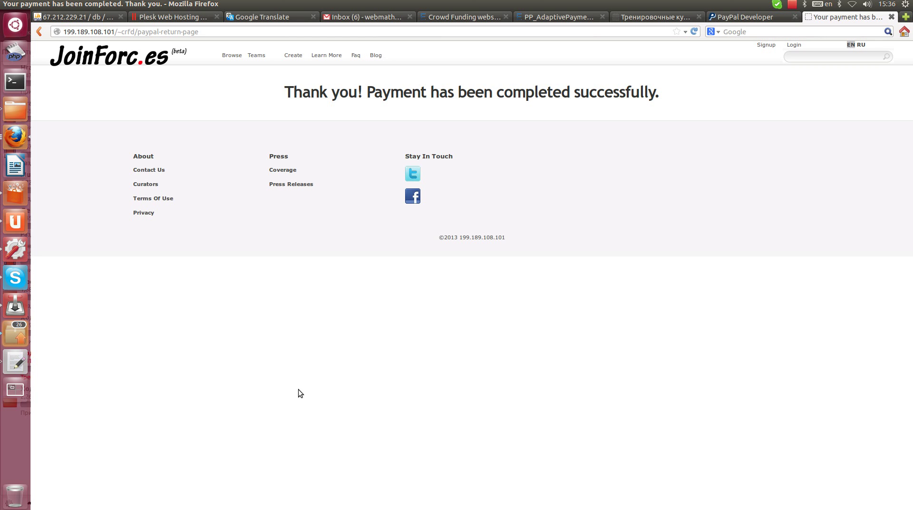
- Browse the JoinForc.es projects, check the amount raised for "Beautiful beaded bracelets", and open that campaign to check its number of funders
click(232, 55)
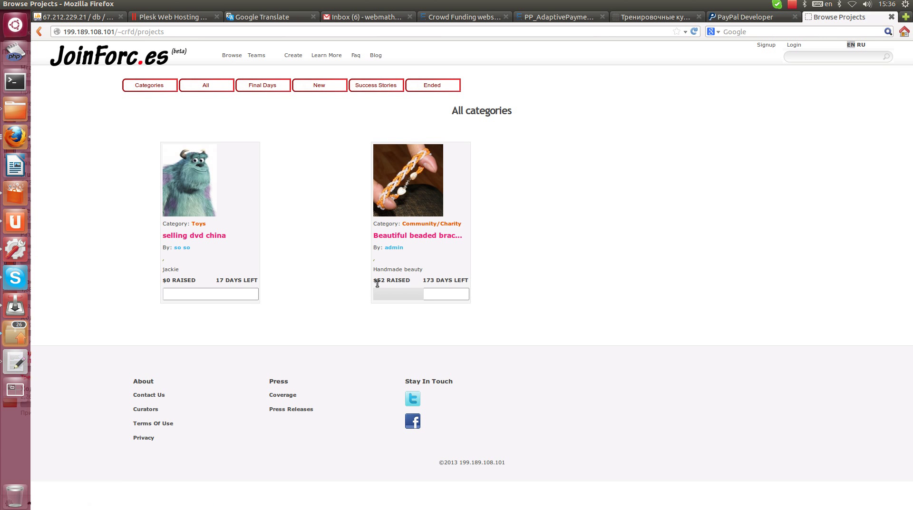
drag(372, 279, 383, 287)
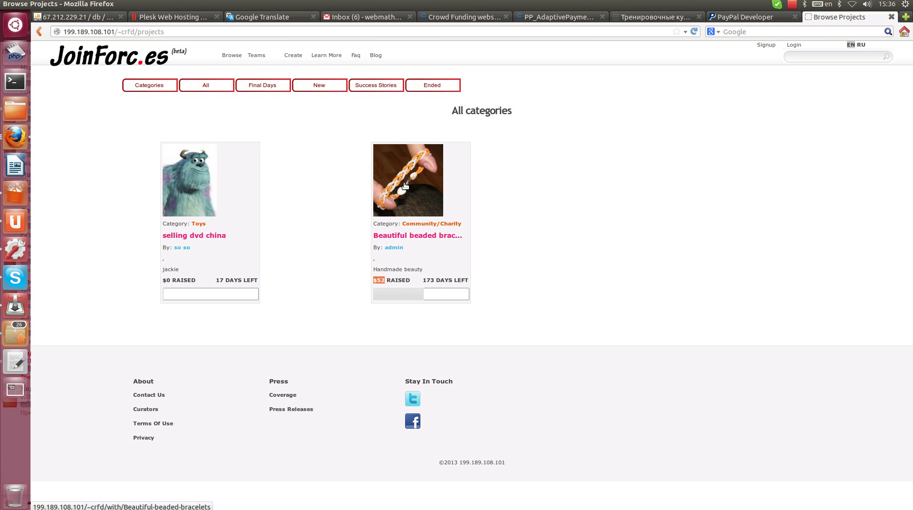
click(396, 282)
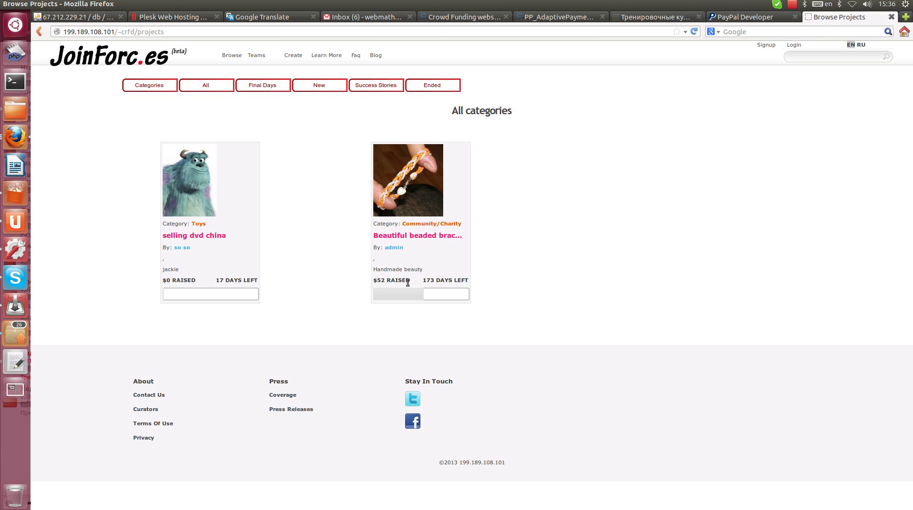
click(408, 166)
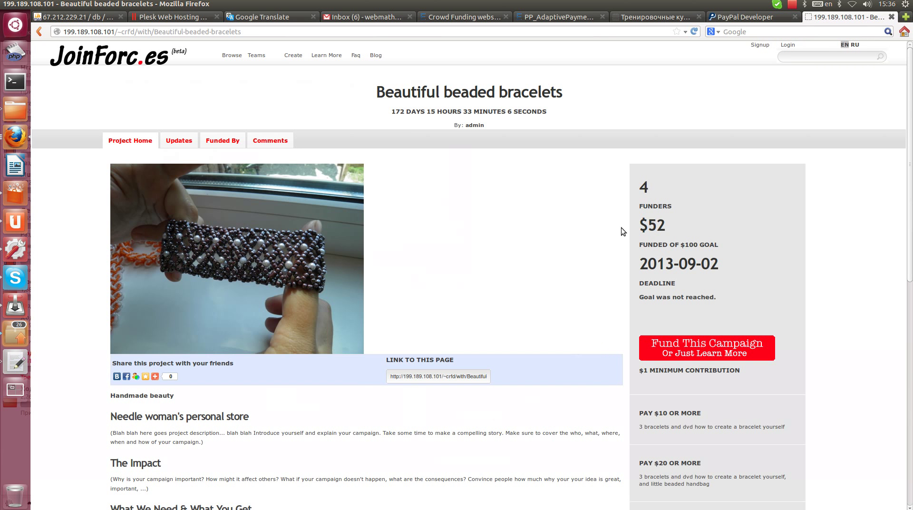
drag(658, 183, 639, 182)
- Show who funded the campaign and examine the name and comment of the $20 contribution
click(233, 140)
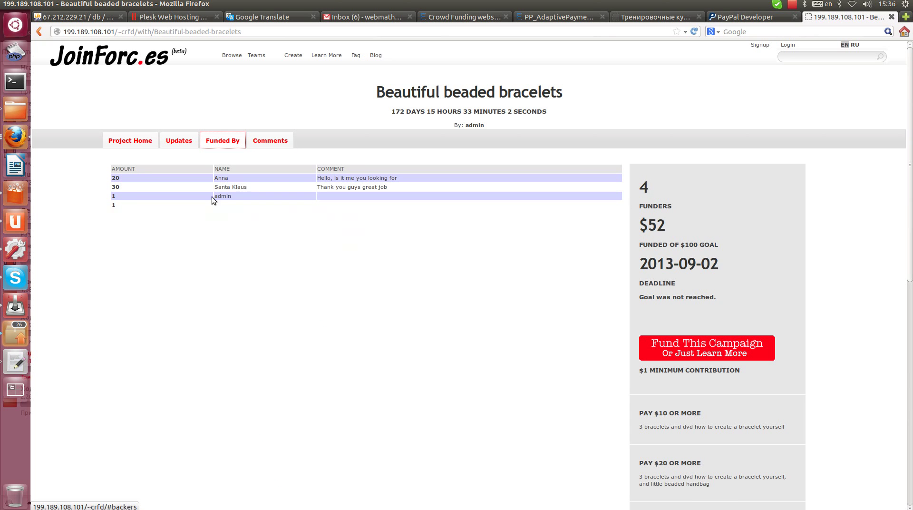
drag(215, 178, 229, 179)
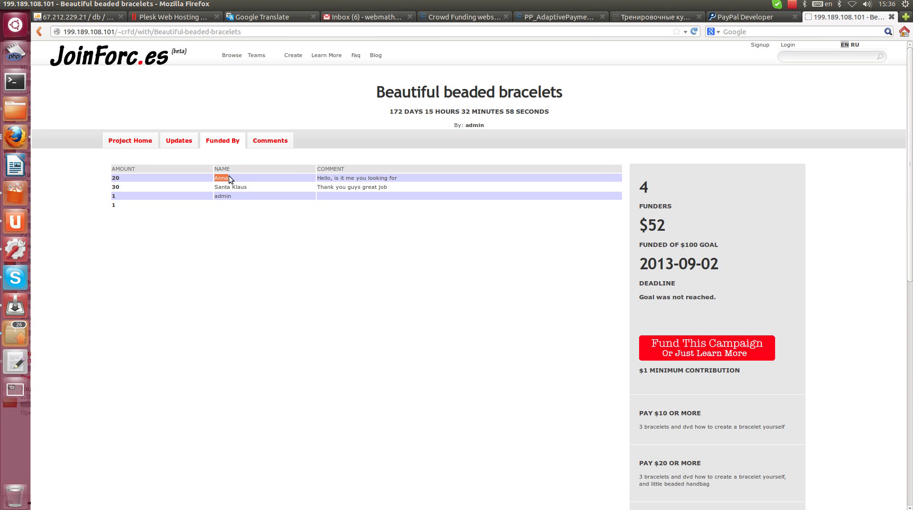
click(317, 180)
drag(318, 179, 385, 181)
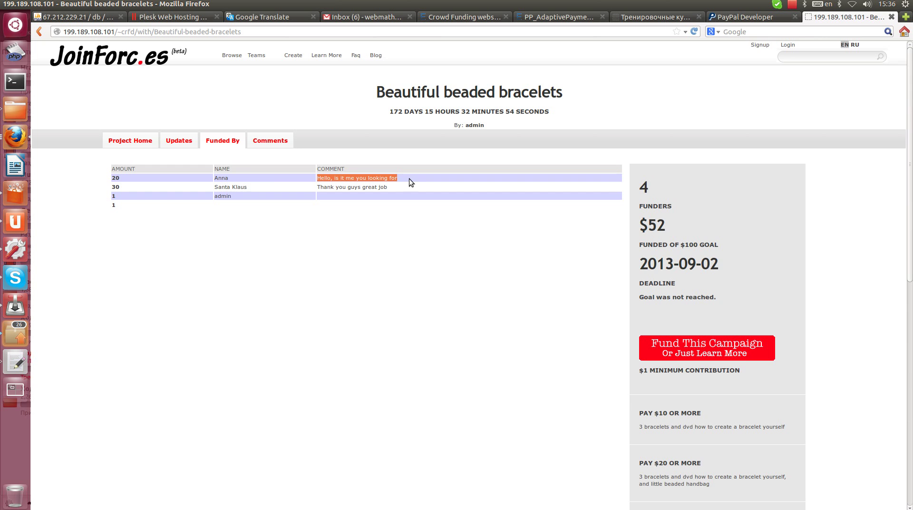
scroll(444, 385, down, 8)
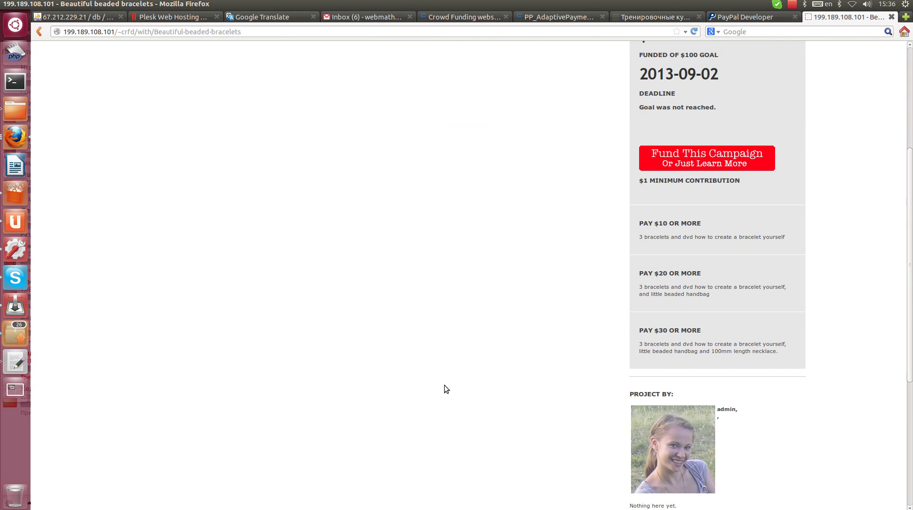
scroll(453, 393, up, 4)
scroll(453, 393, up, 4)
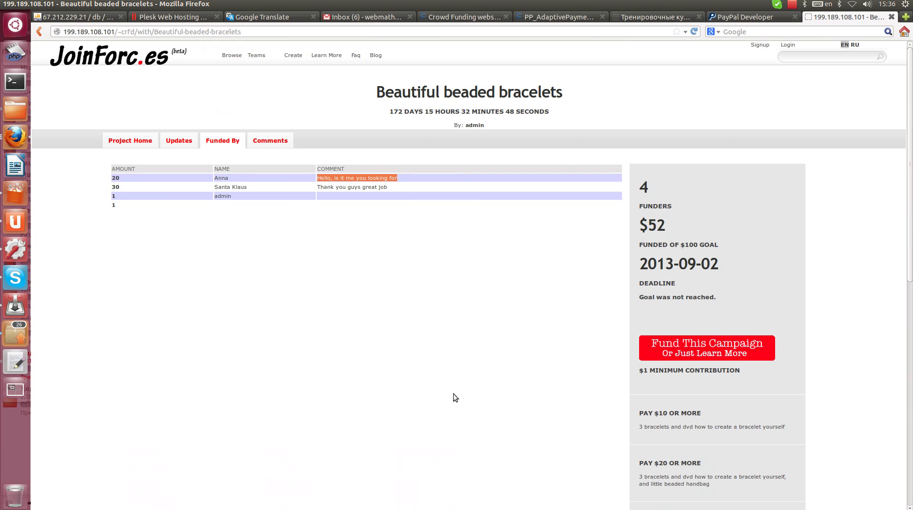
- Review the campaign page with its title, remaining time, creator and list of contributions
click(453, 393)
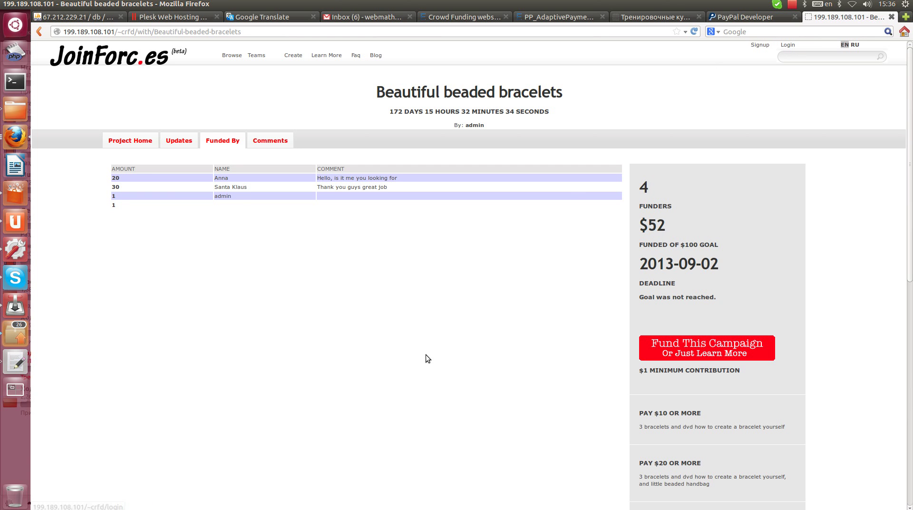
scroll(428, 357, down, 2)
scroll(427, 355, up, 2)
drag(383, 91, 601, 108)
click(543, 124)
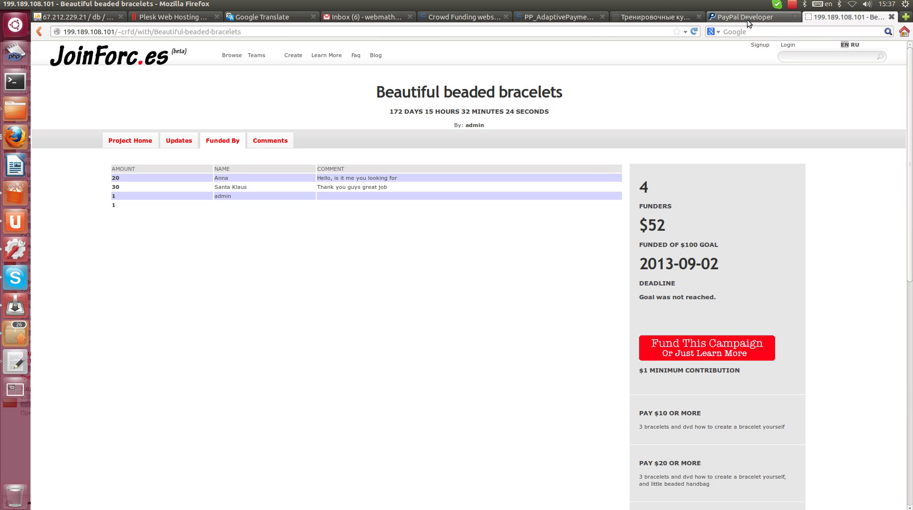
triple_click(382, 91)
drag(467, 110, 504, 129)
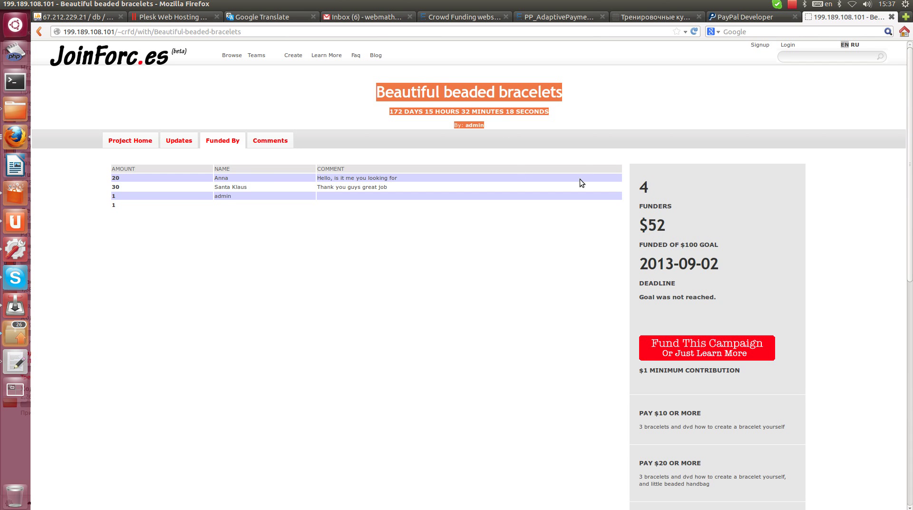
scroll(523, 252, down, 10)
scroll(523, 265, up, 10)
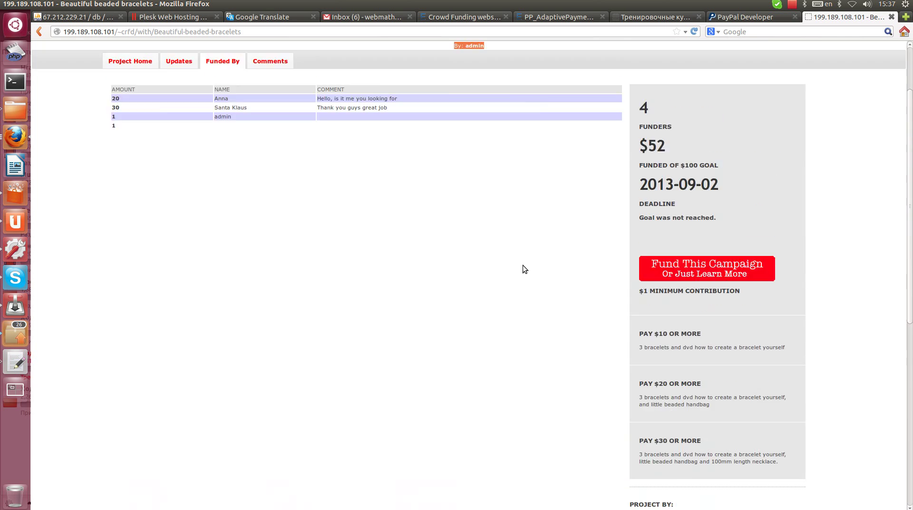
click(474, 266)
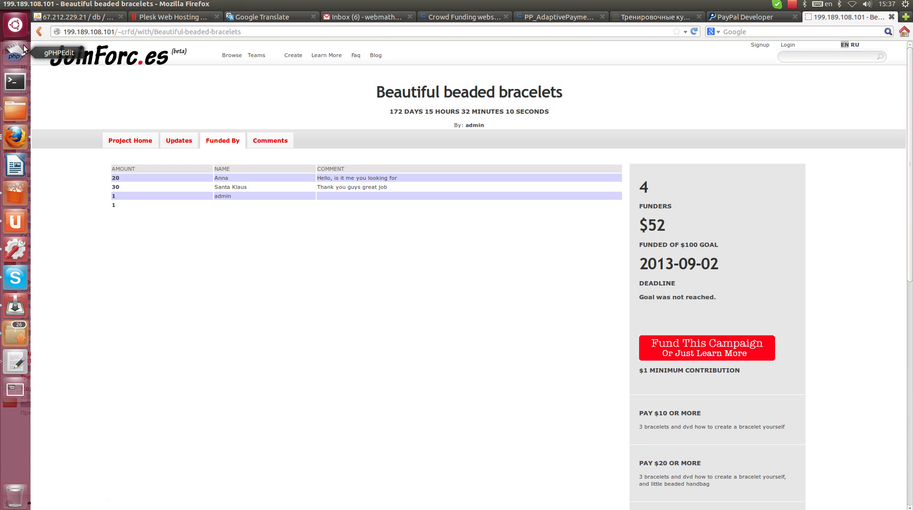
- Switch to phpMyAdmin, open the payments table of the crfd database, and view the columns of the newest payment record
click(49, 19)
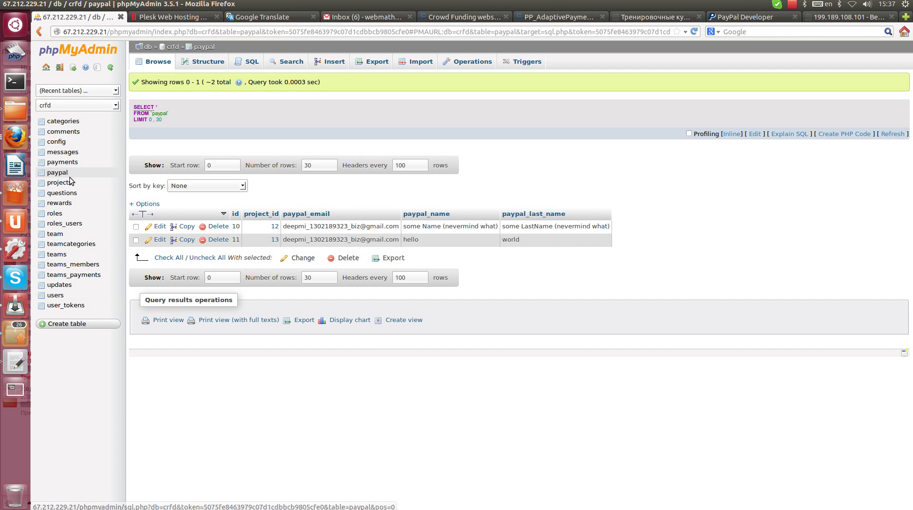
click(65, 162)
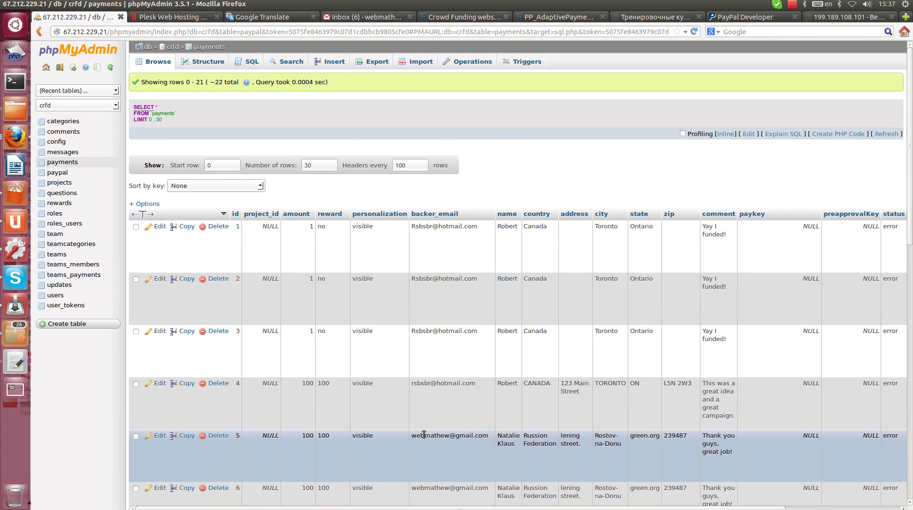
scroll(419, 434, down, 4)
scroll(418, 434, down, 15)
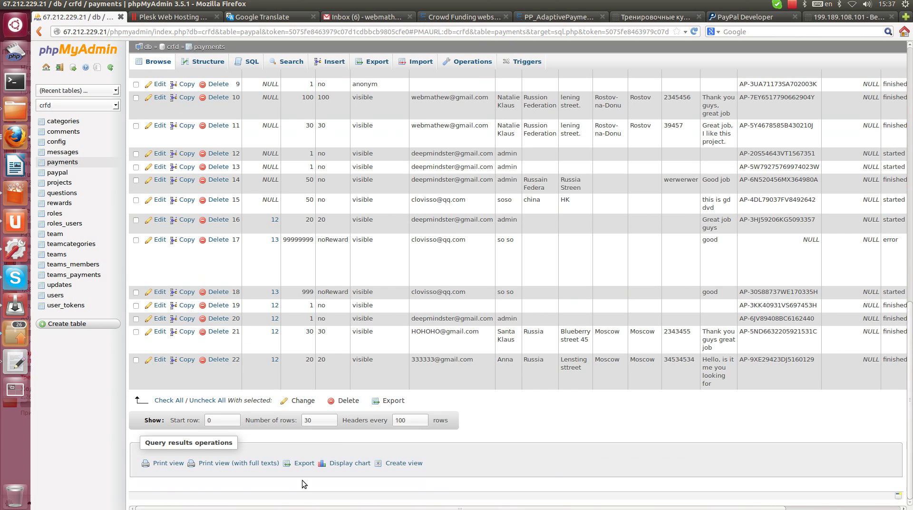
drag(302, 507, 808, 495)
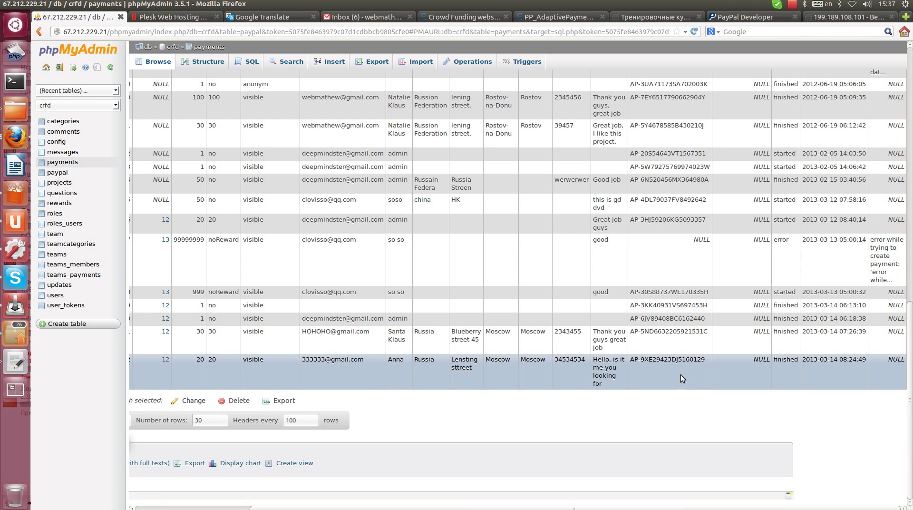
- Match the payments columns to their headings, then inspect the newest payment's status and the paykey of the started 20-dollar payment for project 12
scroll(880, 422, up, 7)
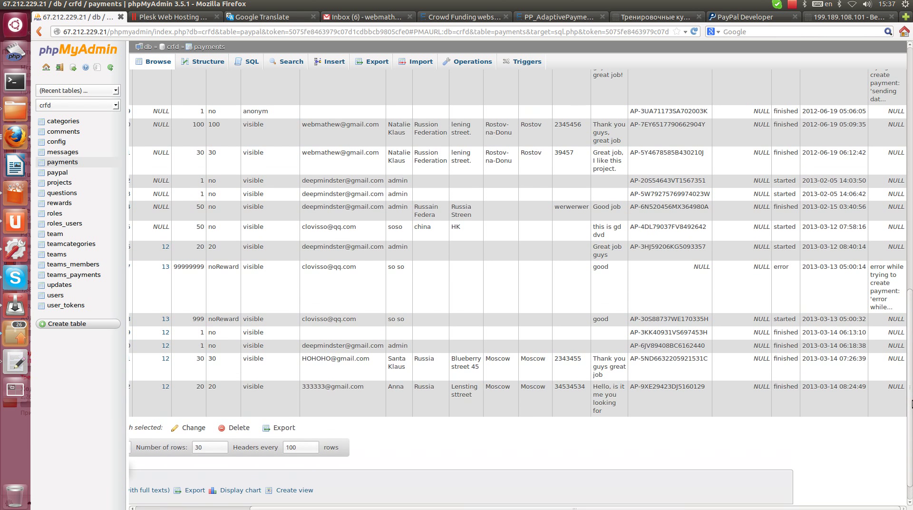
scroll(912, 249, up, 5)
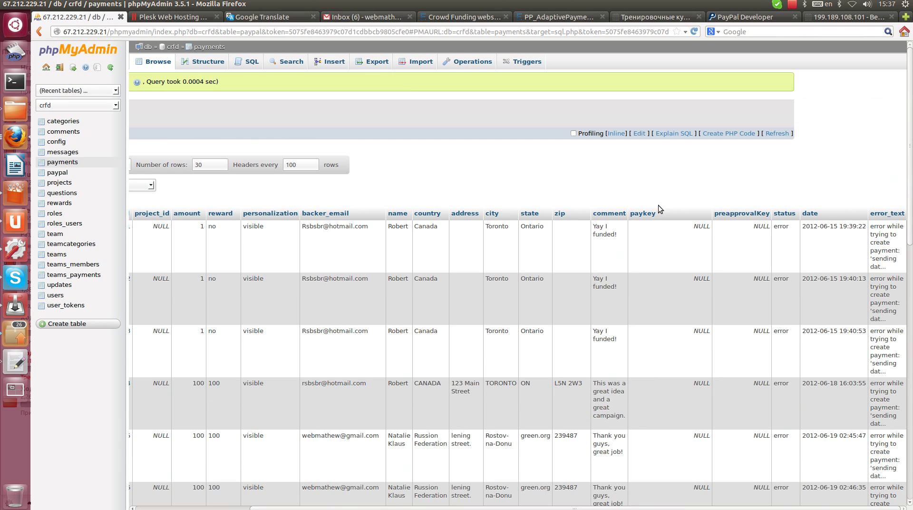
scroll(643, 419, down, 20)
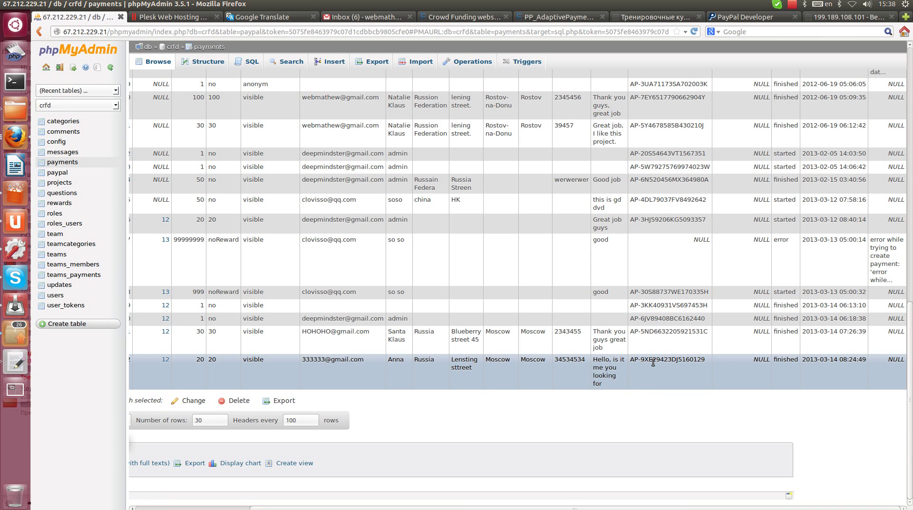
double_click(788, 360)
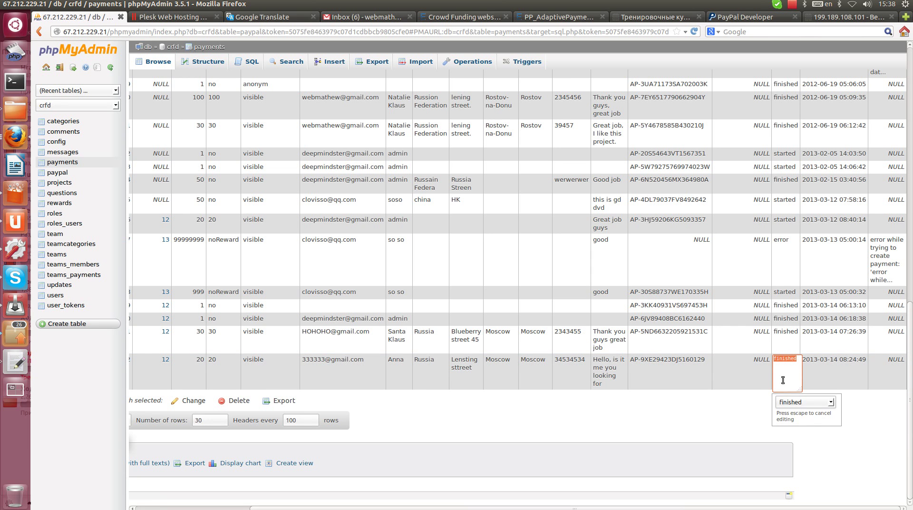
click(740, 421)
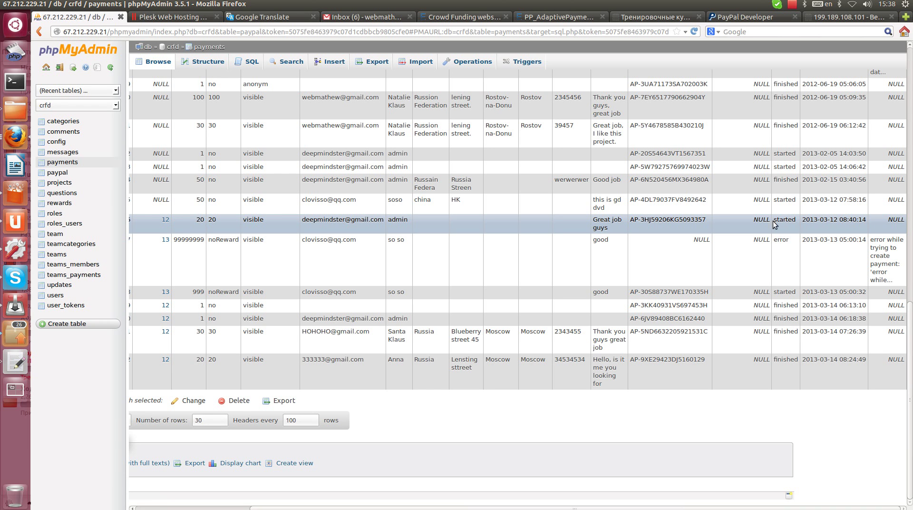
double_click(660, 219)
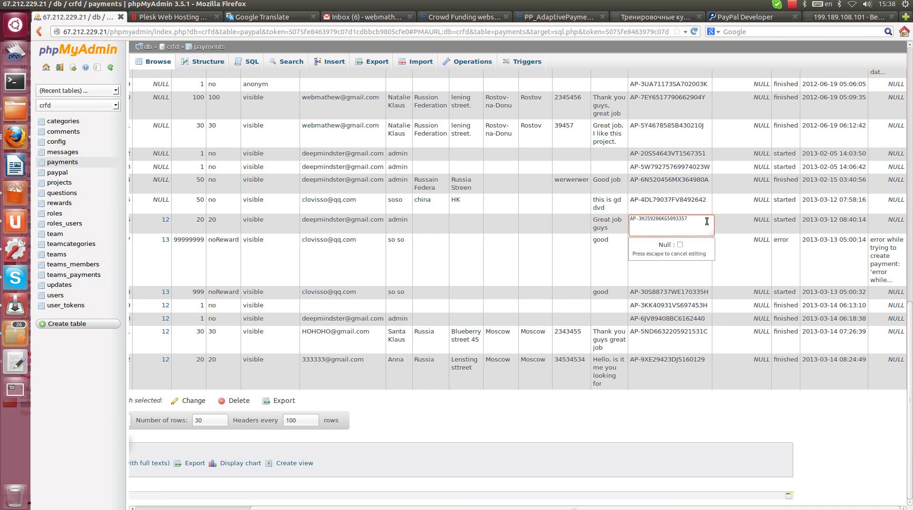
click(866, 445)
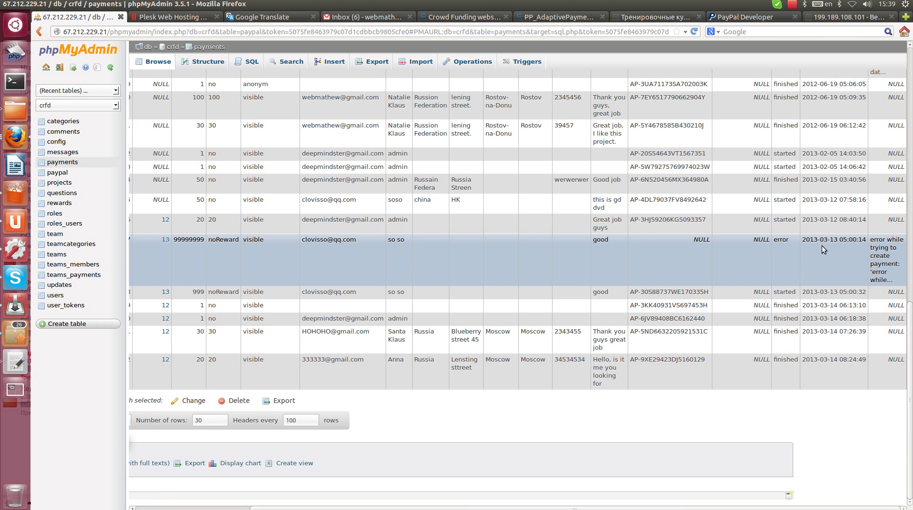
- Read the full error text of the project 13 payment with the error status, leaving the record unedited
double_click(887, 264)
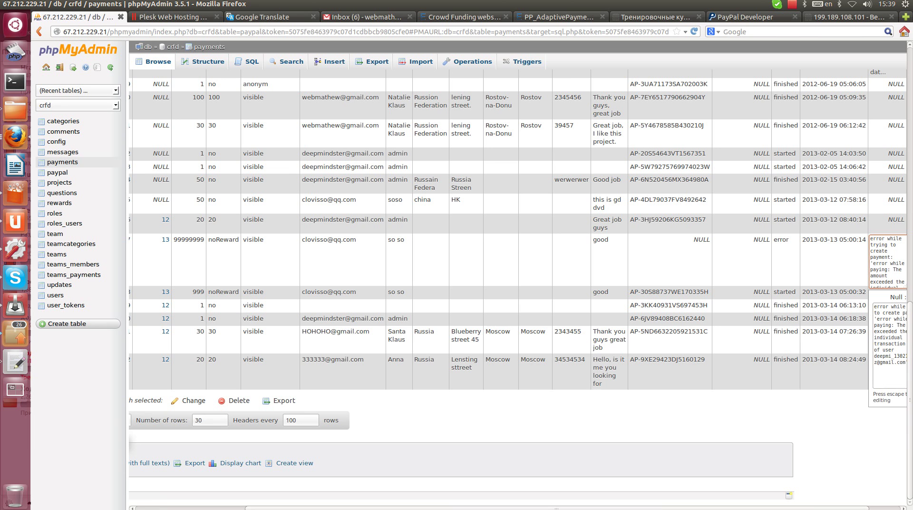
drag(864, 507, 894, 507)
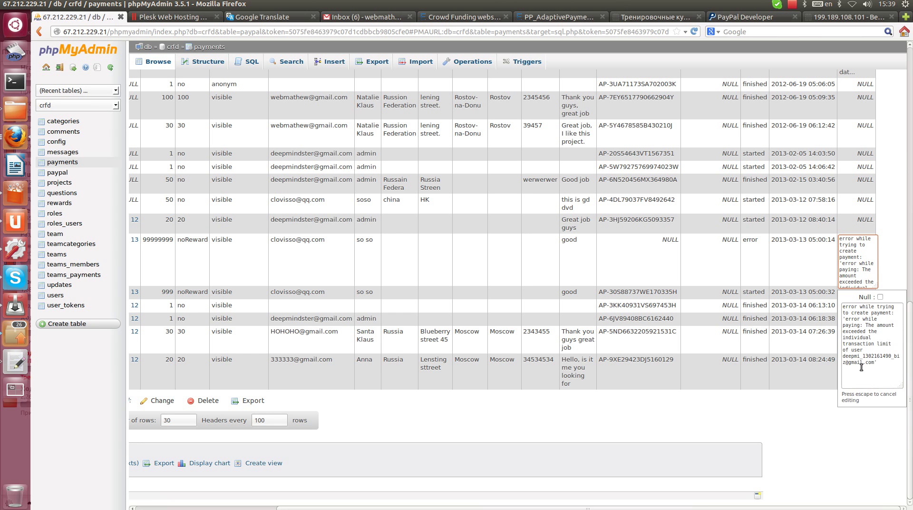
click(887, 367)
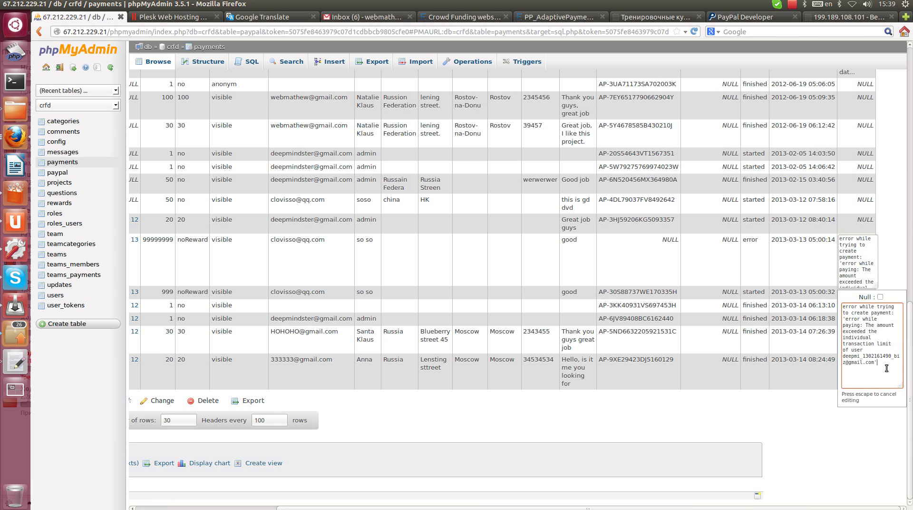
drag(887, 368, 843, 305)
click(872, 372)
click(821, 423)
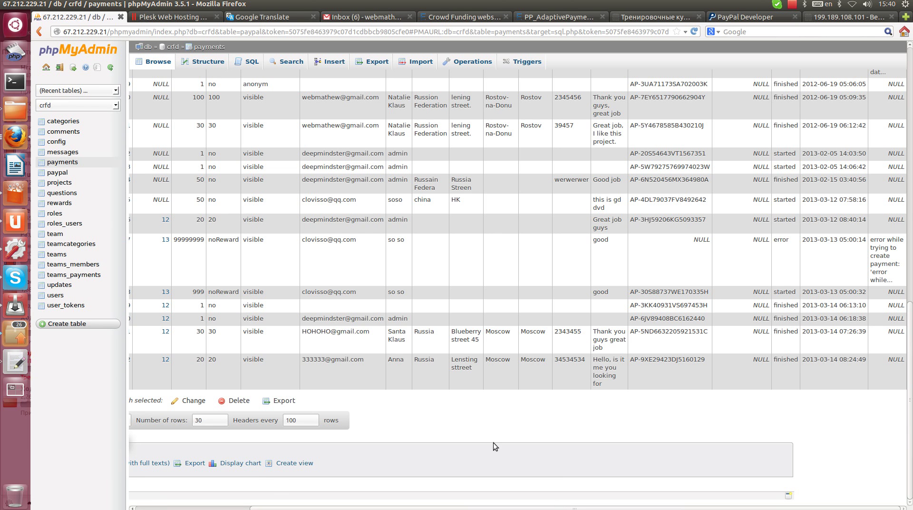
- Return to the "Beautiful beaded bracelets" page and review its Project Home content and funder count
scroll(510, 414, up, 5)
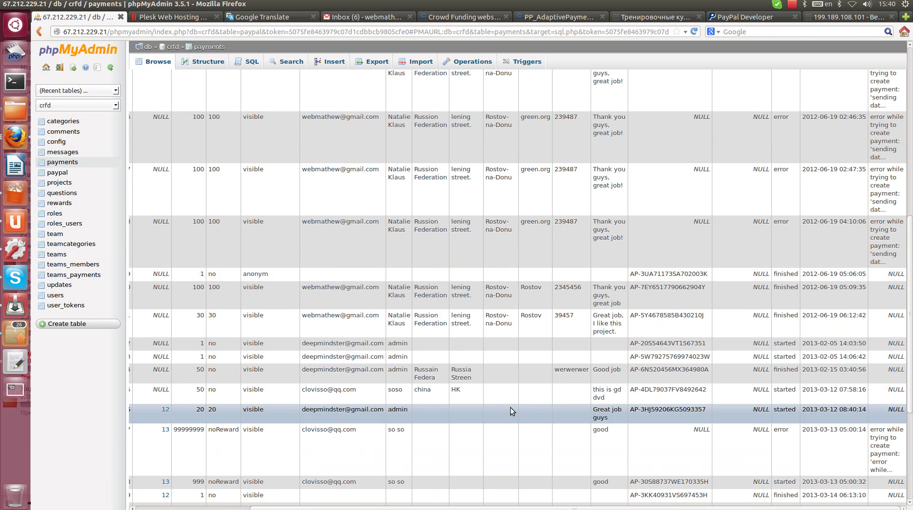
click(819, 17)
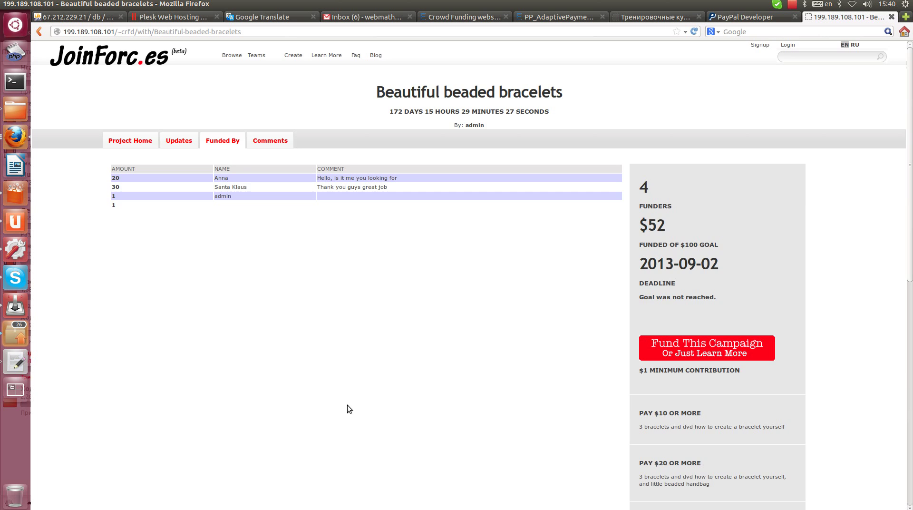
scroll(348, 405, down, 6)
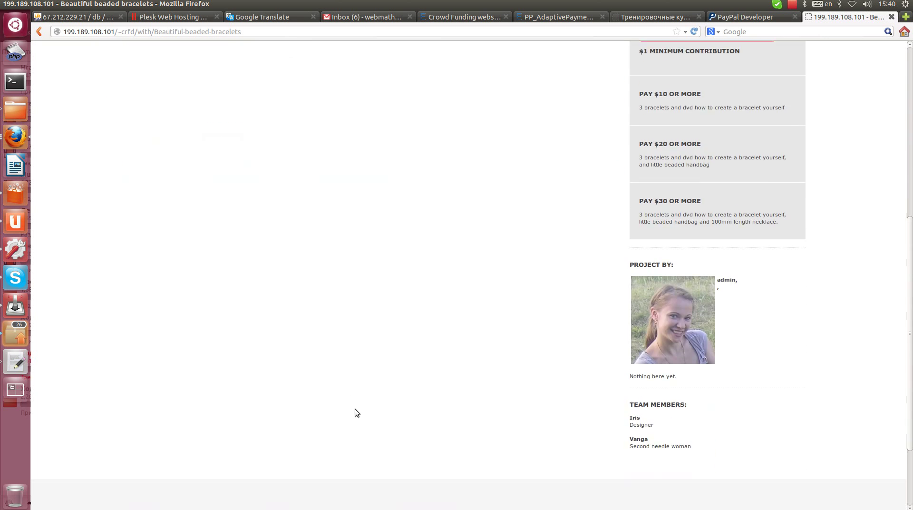
scroll(354, 410, up, 6)
scroll(374, 419, up, 1)
click(130, 140)
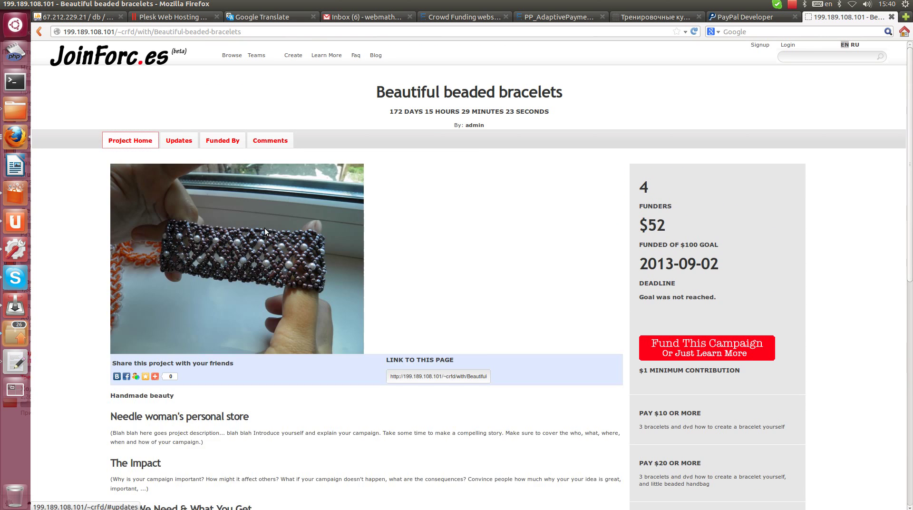
scroll(521, 302, down, 3)
scroll(528, 299, up, 4)
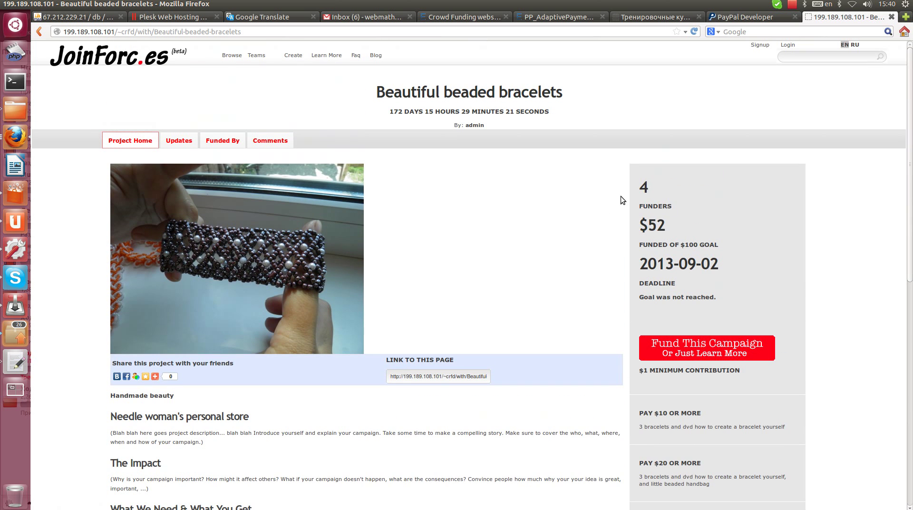
click(649, 190)
double_click(649, 190)
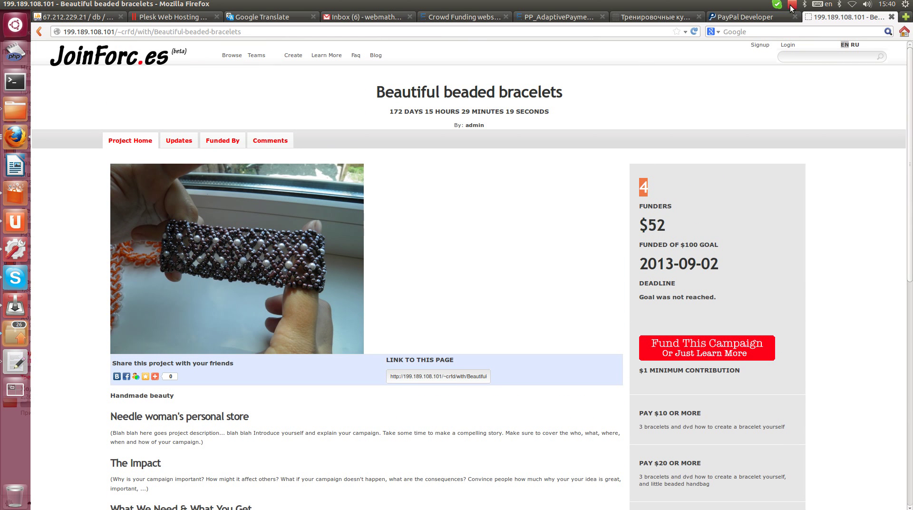